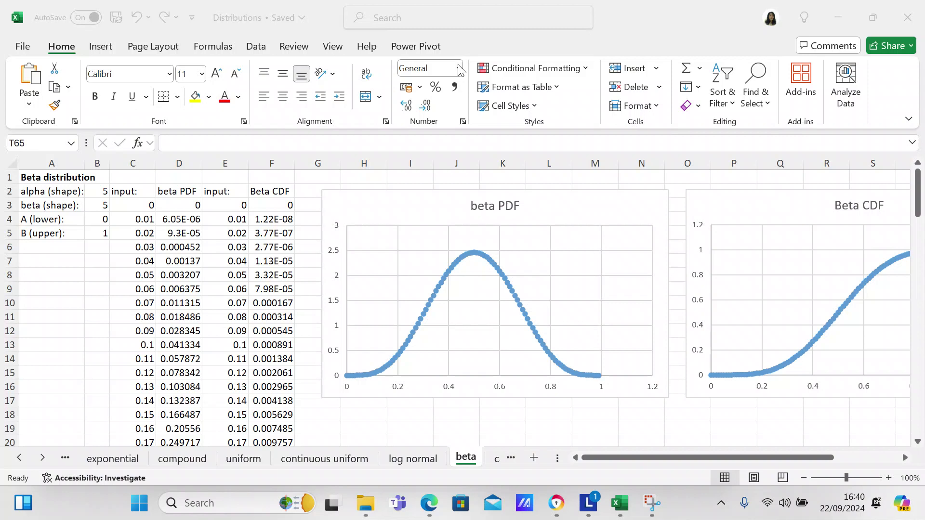
- Look through the beta distribution table down to its last row, then return to the parameters and charts at the sheet's beginning
{"action": "left_click", "coordinate": [918, 188]}
{"action": "left_click_drag", "start_coordinate": [918, 214], "coordinate": [900, 453]}
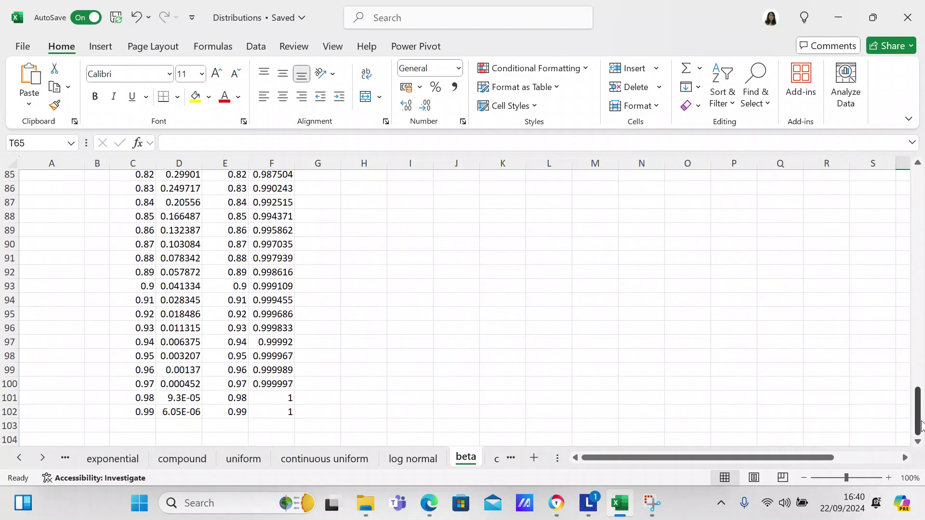
{"action": "left_click_drag", "start_coordinate": [921, 427], "coordinate": [910, 87]}
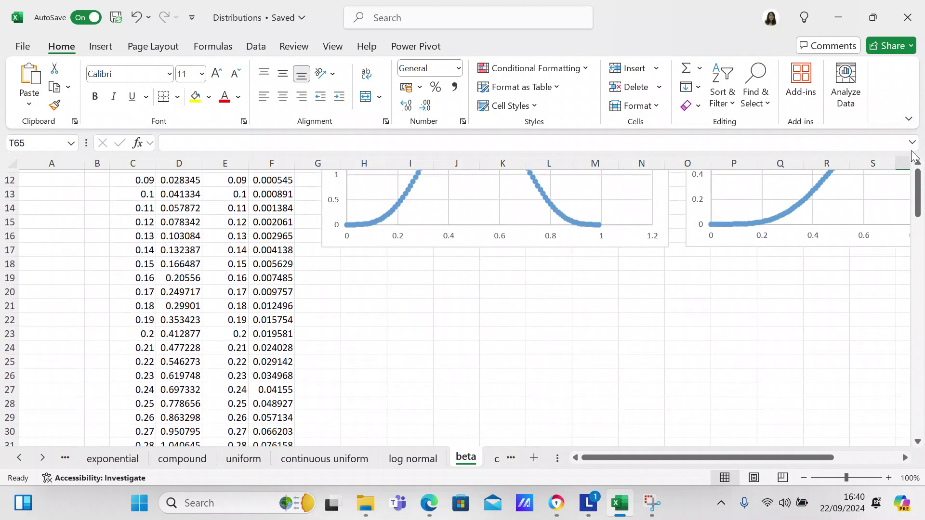
{"action": "left_click", "coordinate": [918, 173]}
{"action": "left_click", "coordinate": [919, 193]}
{"action": "left_click", "coordinate": [920, 217]}
{"action": "left_click", "coordinate": [819, 231]}
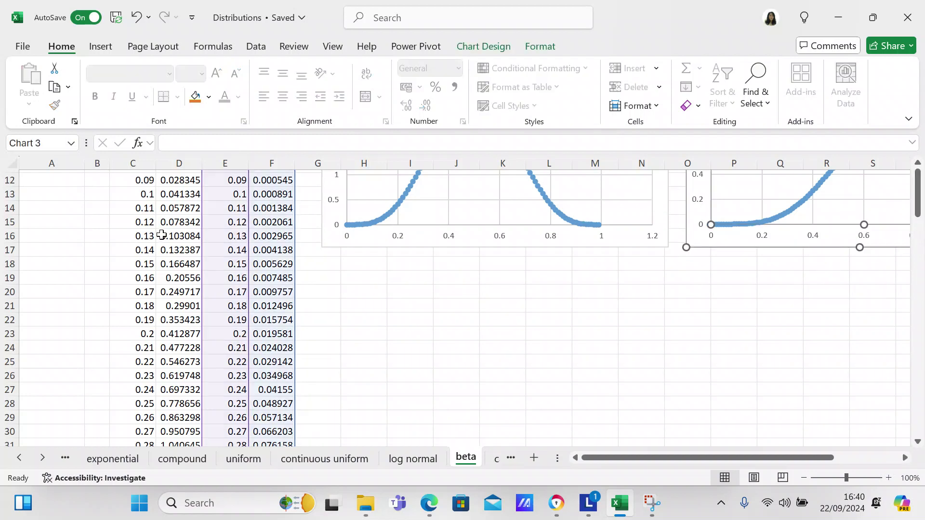
{"action": "key", "text": "Escape"}
{"action": "key", "text": "Up"}
{"action": "key", "text": "Up"}
{"action": "key", "text": "Up"}
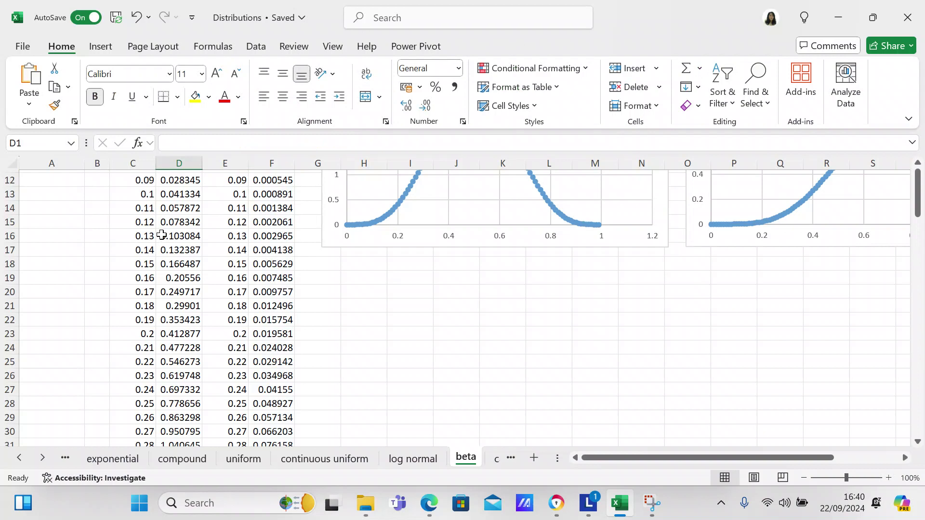
{"action": "key", "text": "ctrl+alt+5"}
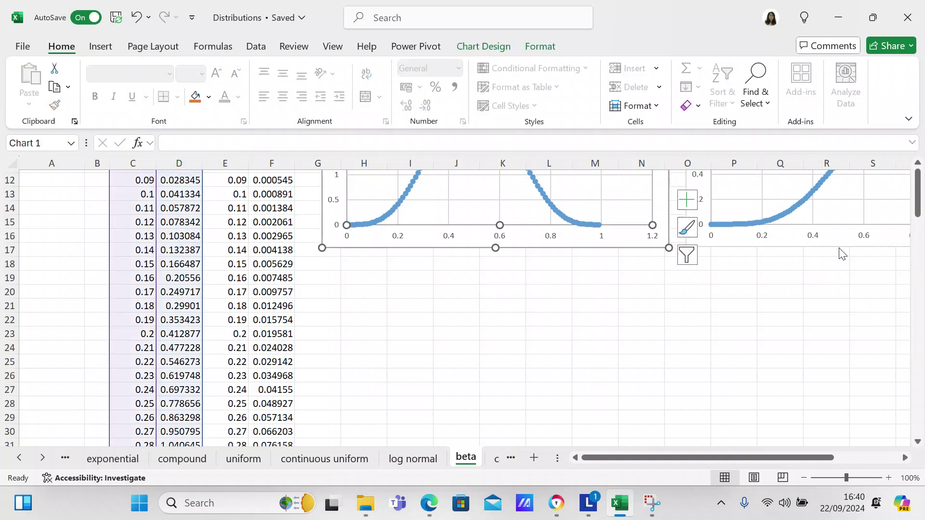
{"action": "left_click_drag", "start_coordinate": [921, 212], "coordinate": [921, 186]}
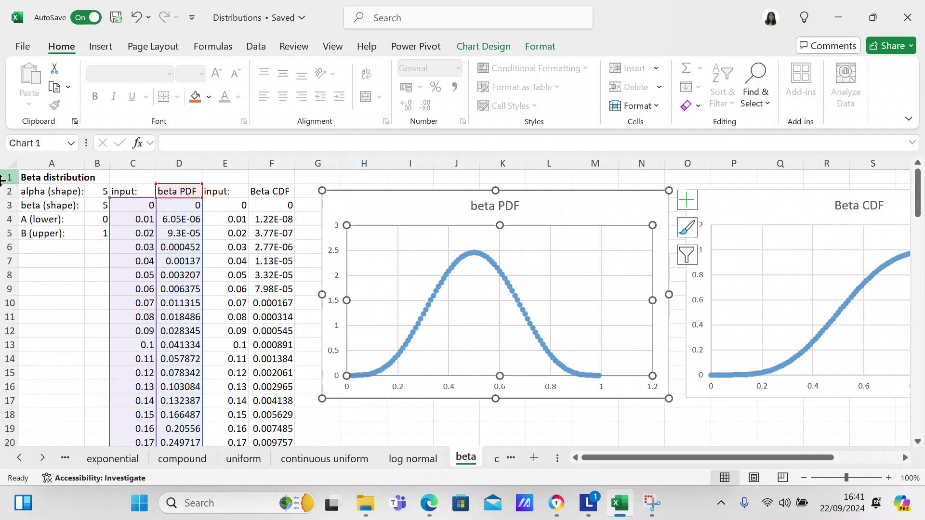
{"action": "left_click", "coordinate": [33, 307]}
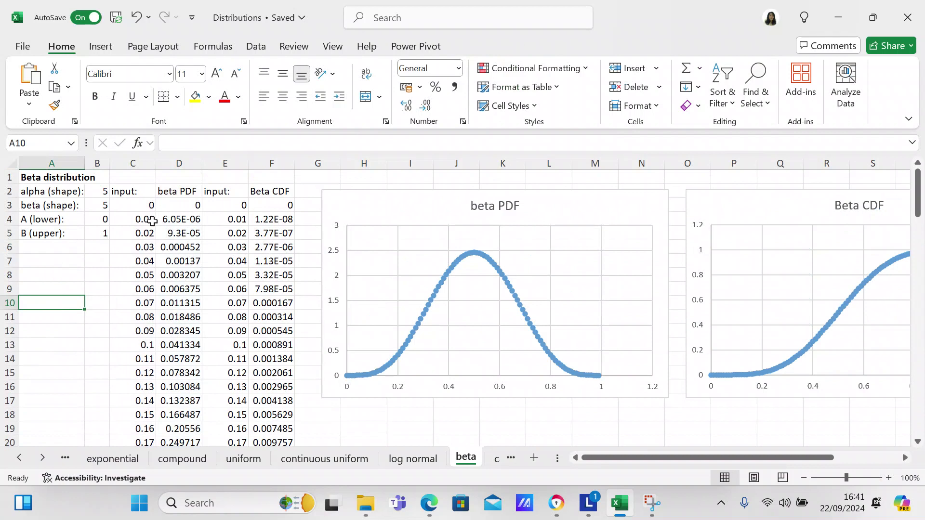
- Examine the BETA.DIST density formula in cell D3 and the beta PDF column down to its last row
{"action": "left_click", "coordinate": [178, 205]}
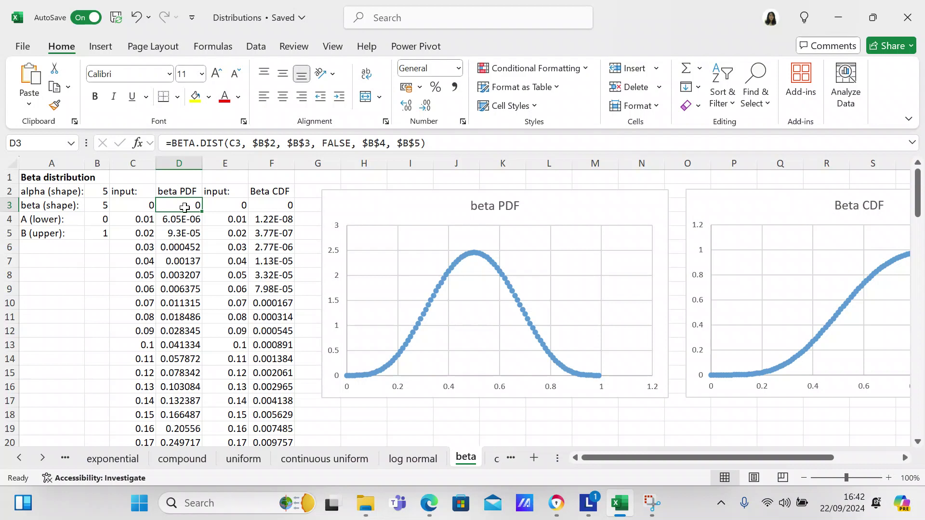
{"action": "left_click", "coordinate": [919, 207]}
{"action": "left_click_drag", "start_coordinate": [919, 207], "coordinate": [918, 383]}
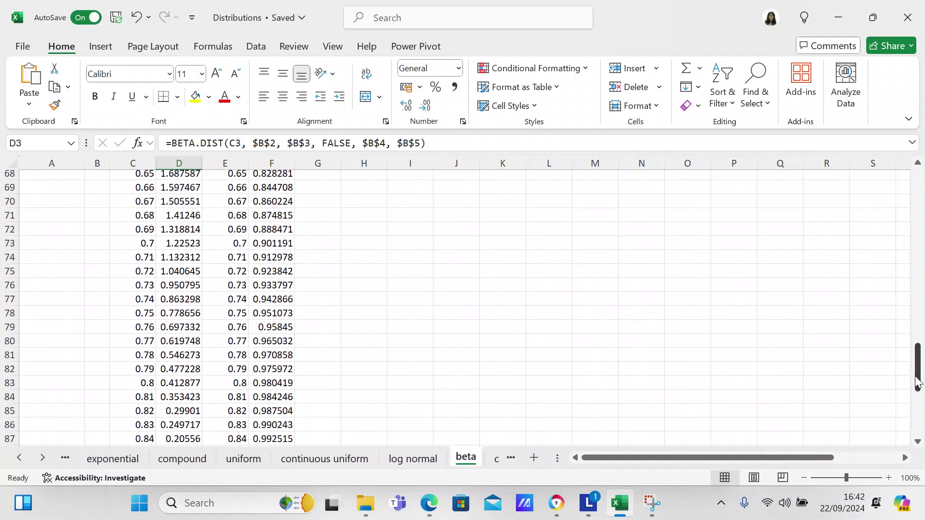
{"action": "left_click_drag", "start_coordinate": [918, 366], "coordinate": [905, 459]}
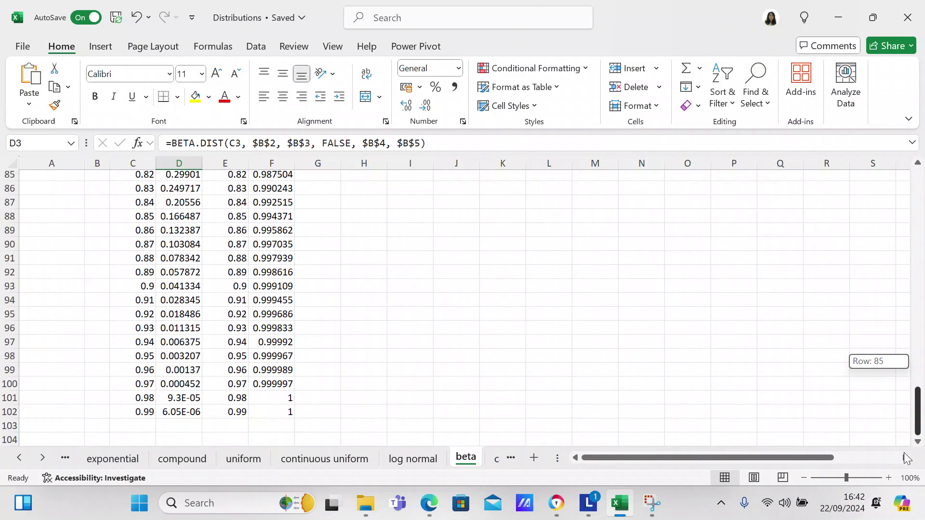
{"action": "left_click_drag", "start_coordinate": [906, 458], "coordinate": [914, 172]}
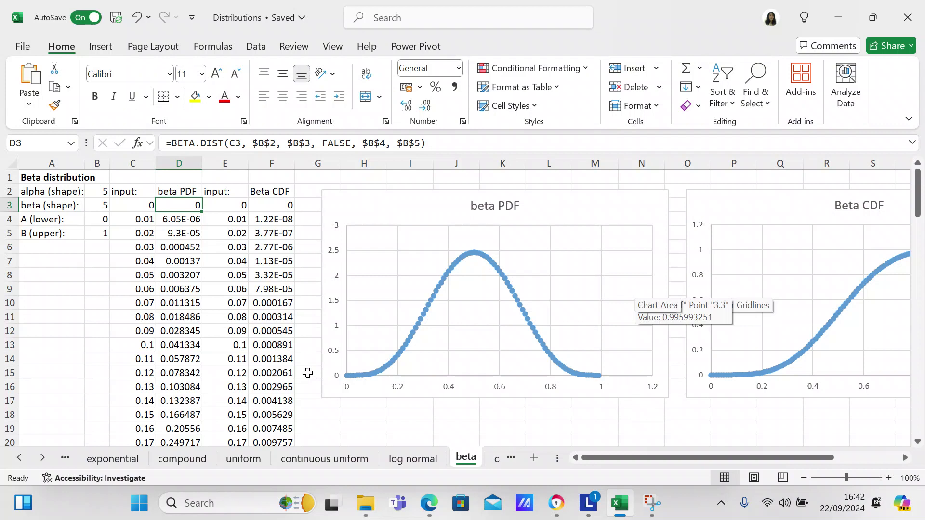
- Examine the cumulative BETA.DIST formula in cell F3 and view the complete Beta CDF chart
{"action": "left_click", "coordinate": [280, 206]}
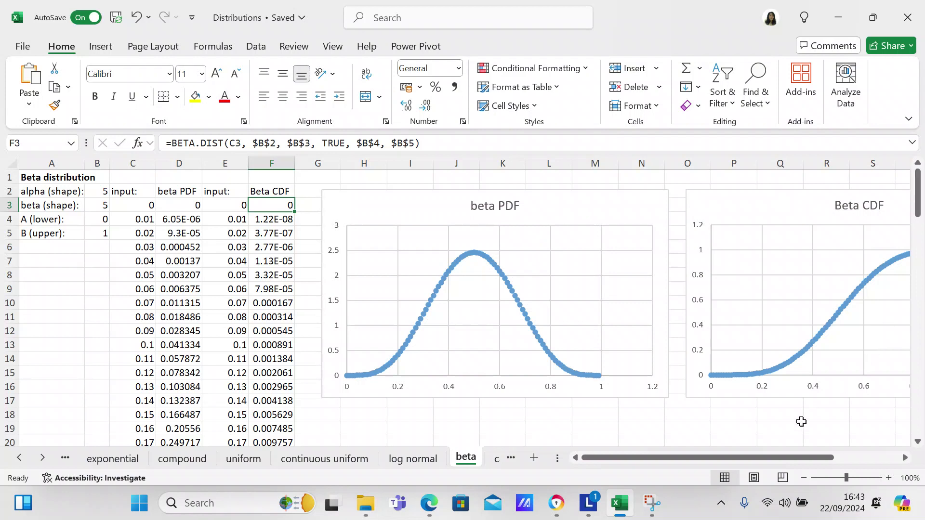
{"action": "left_click", "coordinate": [784, 440]}
{"action": "left_click_drag", "start_coordinate": [784, 455], "coordinate": [850, 453]}
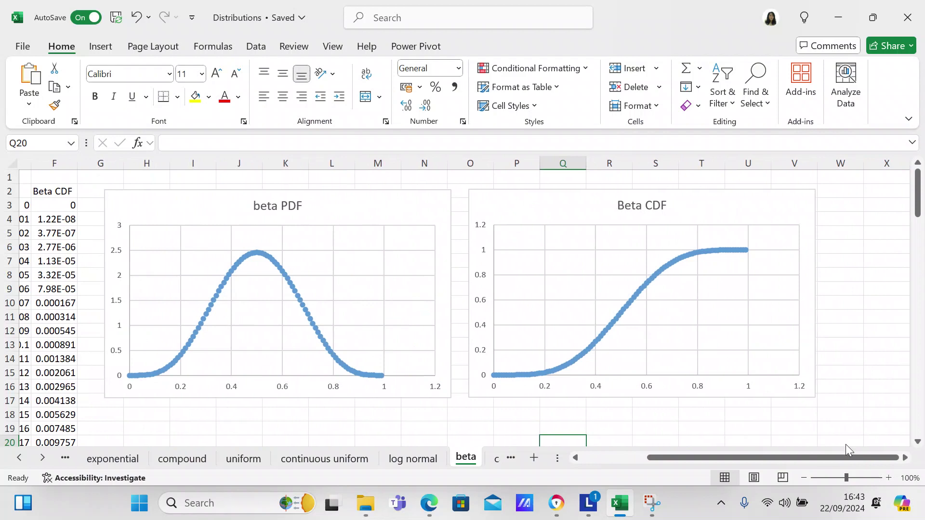
{"action": "left_click_drag", "start_coordinate": [755, 458], "coordinate": [688, 463]}
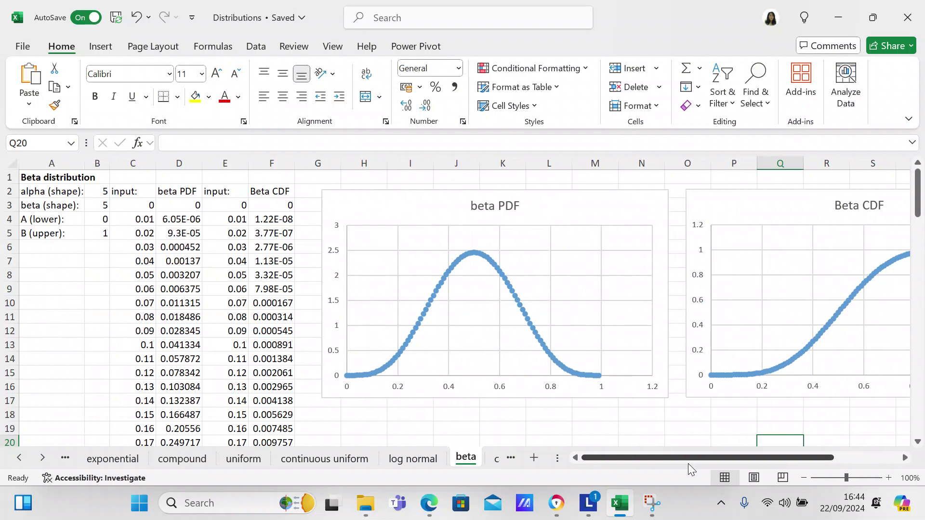
- Select the input and beta PDF columns with their headers, cells C2:D102
{"action": "left_click", "coordinate": [143, 192]}
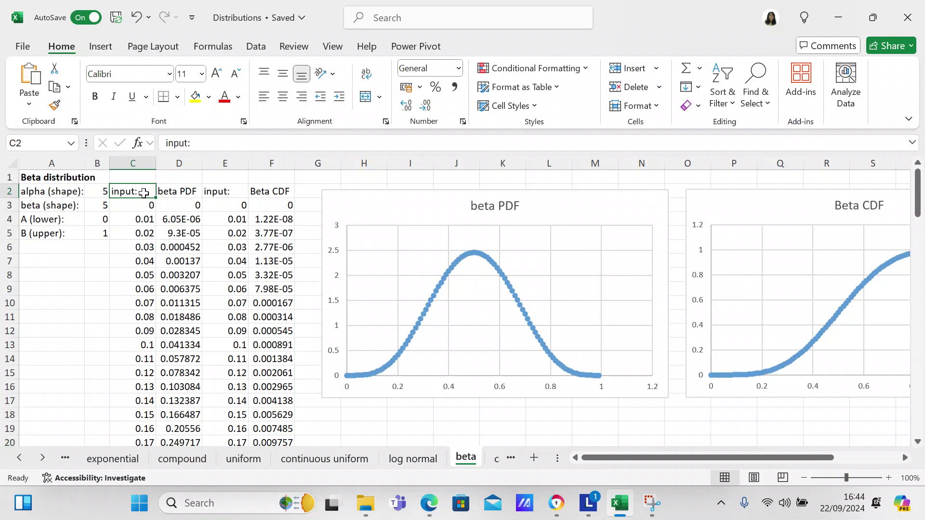
{"action": "key", "text": "shift+Right"}
{"action": "key", "text": "shift+Down"}
{"action": "key", "text": "shift+Down"}
{"action": "key", "text": "shift+Down"}
{"action": "key", "text": "shift+Down"}
{"action": "key", "text": "shift+Down"}
{"action": "key", "text": "shift+Down"}
{"action": "key", "text": "shift+Down"}
{"action": "key", "text": "shift+Down"}
{"action": "key", "text": "shift+Down"}
{"action": "key", "text": "shift+Down"}
{"action": "key", "text": "shift+Down"}
{"action": "key", "text": "shift+Down"}
{"action": "key", "text": "shift+Down"}
{"action": "key", "text": "shift+Down"}
{"action": "key", "text": "shift+Down"}
{"action": "key", "text": "shift+Down"}
{"action": "key", "text": "shift+Down"}
{"action": "key", "text": "shift+Down"}
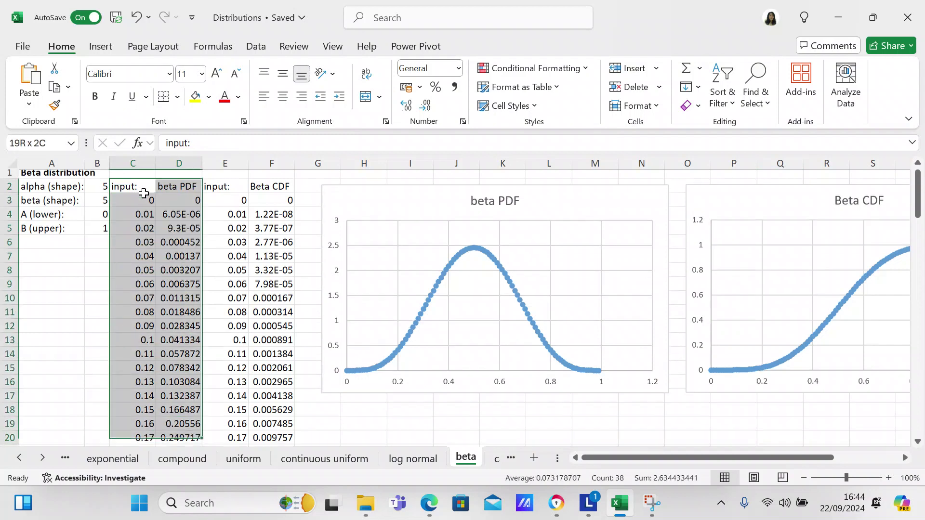
{"action": "key", "text": "shift+Down"}
{"action": "key", "text": "shift+Down"}
{"action": "key", "text": "shift+Down"}
{"action": "key", "text": "shift+Down"}
{"action": "key", "text": "shift+Down"}
{"action": "key", "text": "shift+Down"}
{"action": "key", "text": "shift+Down"}
{"action": "key", "text": "shift+Down"}
{"action": "key", "text": "shift+Down"}
{"action": "key", "text": "shift+Down"}
{"action": "key", "text": "shift+Down"}
{"action": "key", "text": "shift+Down"}
{"action": "key", "text": "shift+Down"}
{"action": "key", "text": "shift+Down"}
{"action": "key", "text": "shift+Down"}
{"action": "key", "text": "shift+Down"}
{"action": "key", "text": "shift+Down"}
{"action": "key", "text": "shift+Down"}
{"action": "key", "text": "shift+Down"}
{"action": "key", "text": "shift+Down"}
{"action": "key", "text": "shift+Down"}
{"action": "key", "text": "shift+Down"}
{"action": "key", "text": "shift+Down"}
{"action": "key", "text": "shift+Down"}
{"action": "key", "text": "shift+Down"}
{"action": "key", "text": "shift+Down"}
{"action": "key", "text": "shift+Down"}
{"action": "key", "text": "shift+Down"}
{"action": "key", "text": "shift+Down"}
{"action": "key", "text": "shift+Down"}
{"action": "key", "text": "shift+Down"}
{"action": "key", "text": "shift+Down"}
{"action": "key", "text": "shift+Down"}
{"action": "key", "text": "shift+Down"}
{"action": "key", "text": "shift+Down"}
{"action": "key", "text": "shift+Down"}
{"action": "key", "text": "shift+Down"}
{"action": "key", "text": "shift+Down"}
{"action": "key", "text": "shift+Down"}
{"action": "key", "text": "shift+Down"}
{"action": "key", "text": "shift+Down"}
{"action": "key", "text": "shift+Down"}
{"action": "key", "text": "shift+Down"}
{"action": "key", "text": "shift+Down"}
{"action": "key", "text": "shift+Down"}
{"action": "key", "text": "shift+Down"}
{"action": "key", "text": "shift+Down"}
{"action": "key", "text": "shift+Down"}
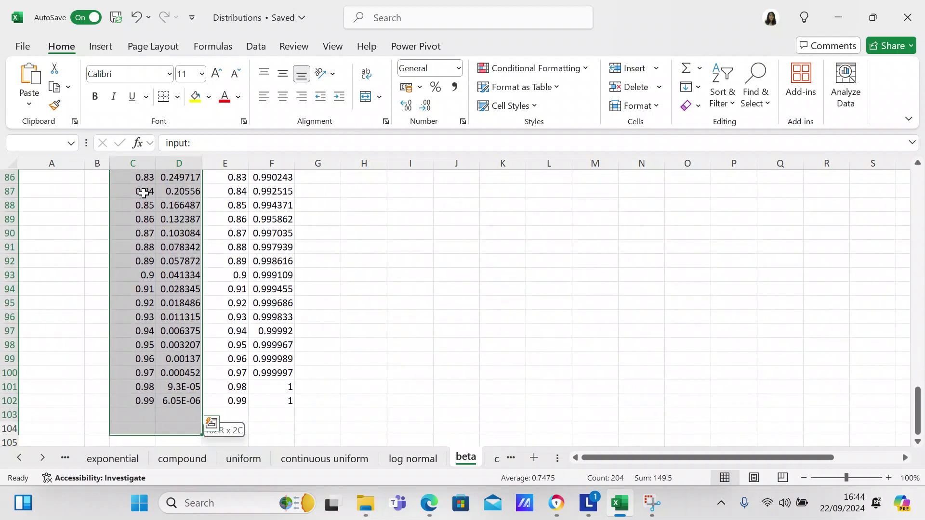
{"action": "key", "text": "shift+Up"}
{"action": "key", "text": "shift+Up"}
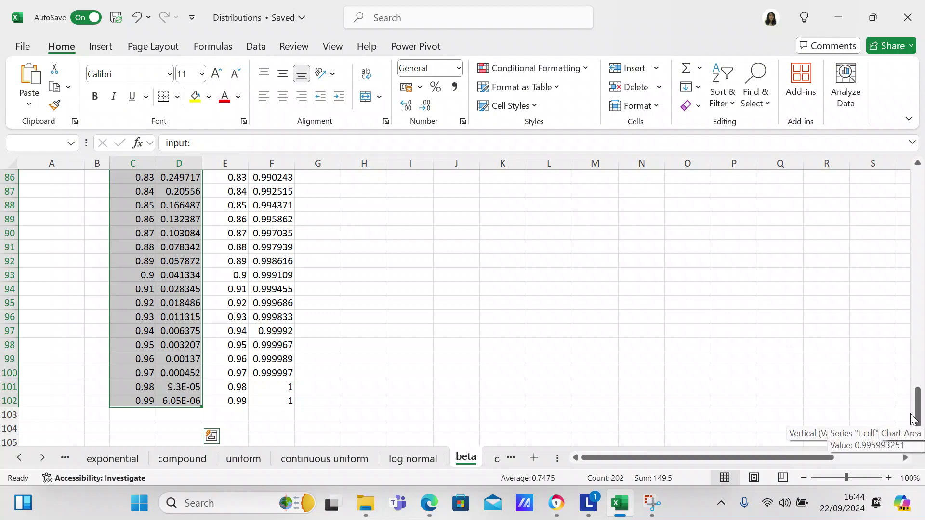
- Open the recommended charts for the selected data and compare the Scatter and Line previews
{"action": "left_click_drag", "start_coordinate": [913, 418], "coordinate": [922, 236]}
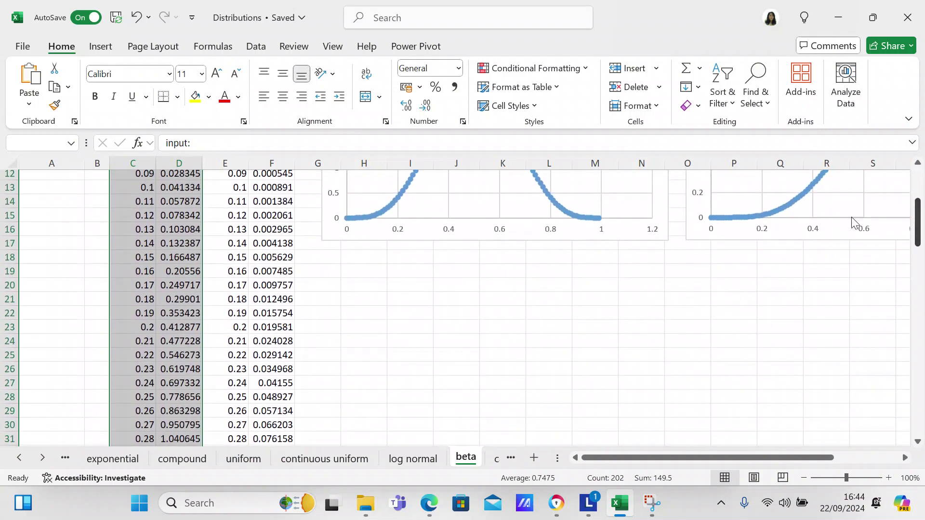
{"action": "left_click", "coordinate": [110, 43]}
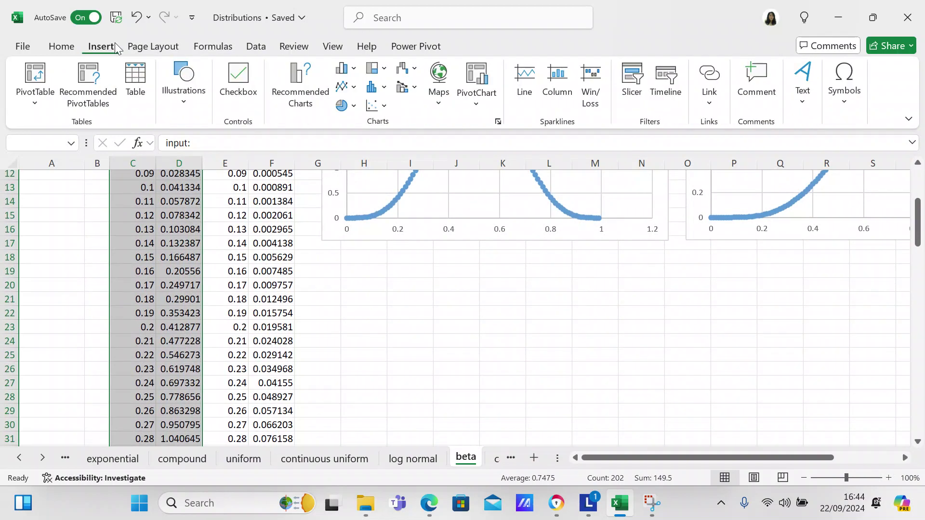
{"action": "left_click", "coordinate": [291, 95]}
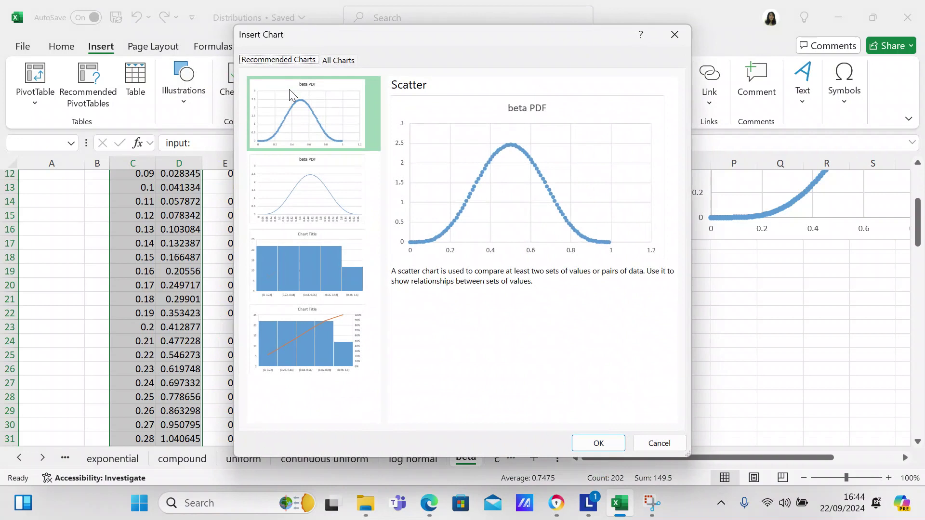
{"action": "left_click", "coordinate": [298, 166]}
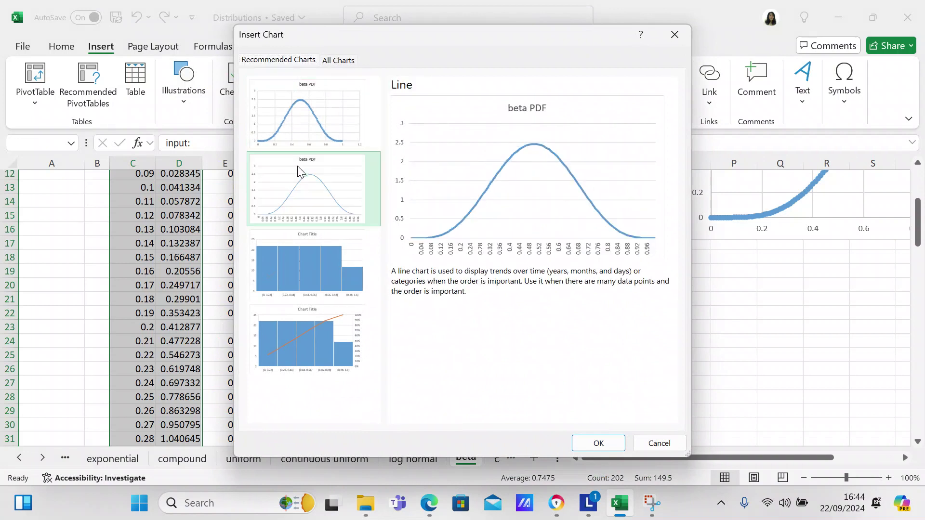
{"action": "left_click", "coordinate": [306, 126]}
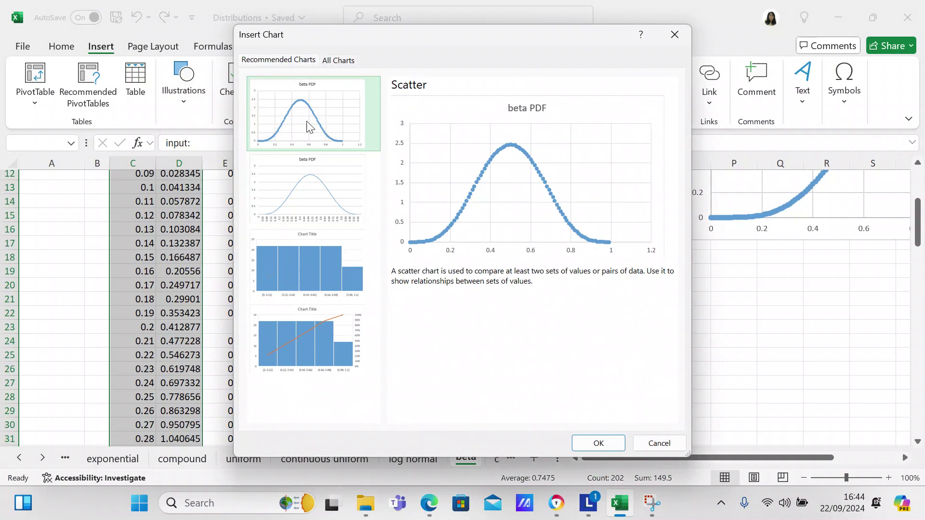
{"action": "left_click", "coordinate": [308, 172]}
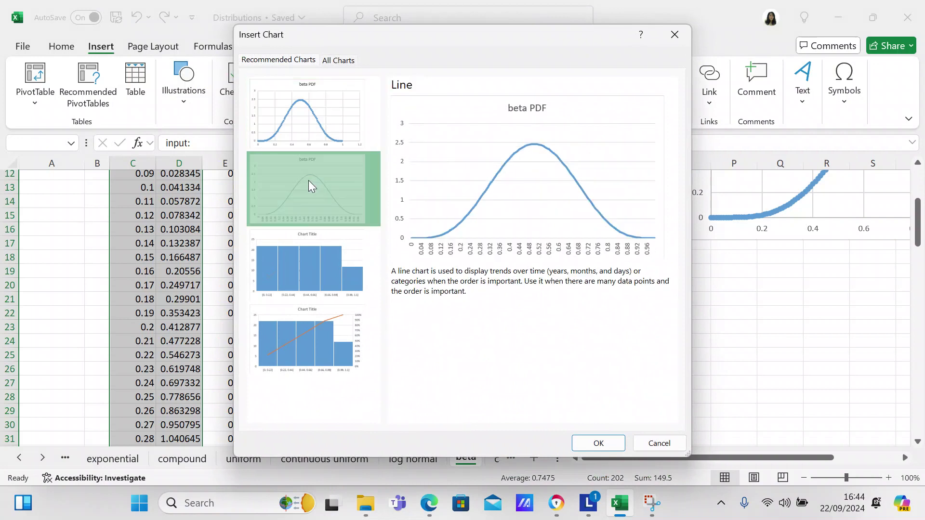
- Browse all chart types for the selected data, previewing Column, Line, Pie, Bar and X Y (Scatter)
{"action": "left_click", "coordinate": [333, 64]}
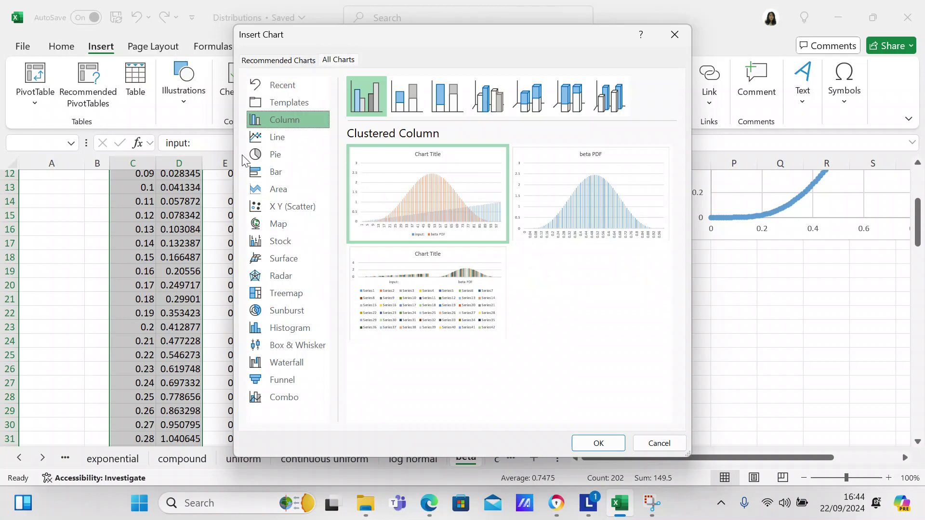
{"action": "left_click", "coordinate": [261, 138]}
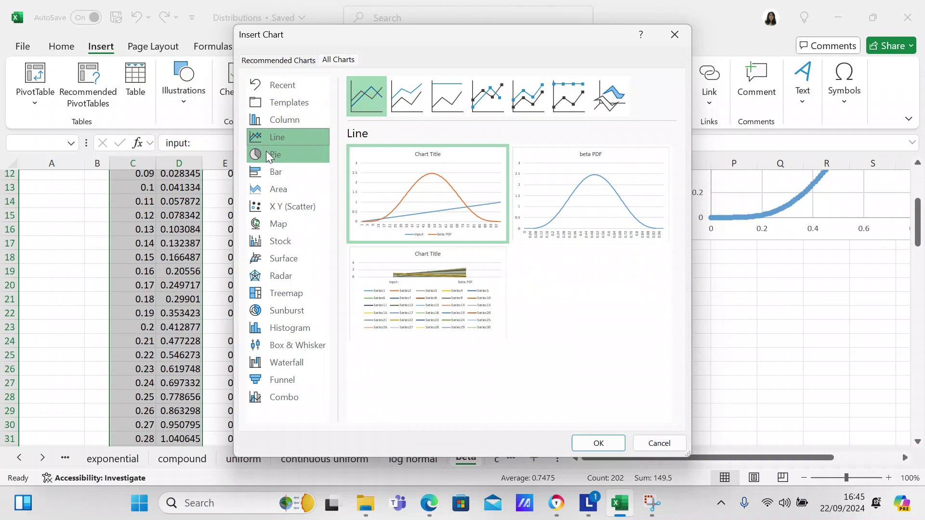
{"action": "left_click", "coordinate": [266, 153]}
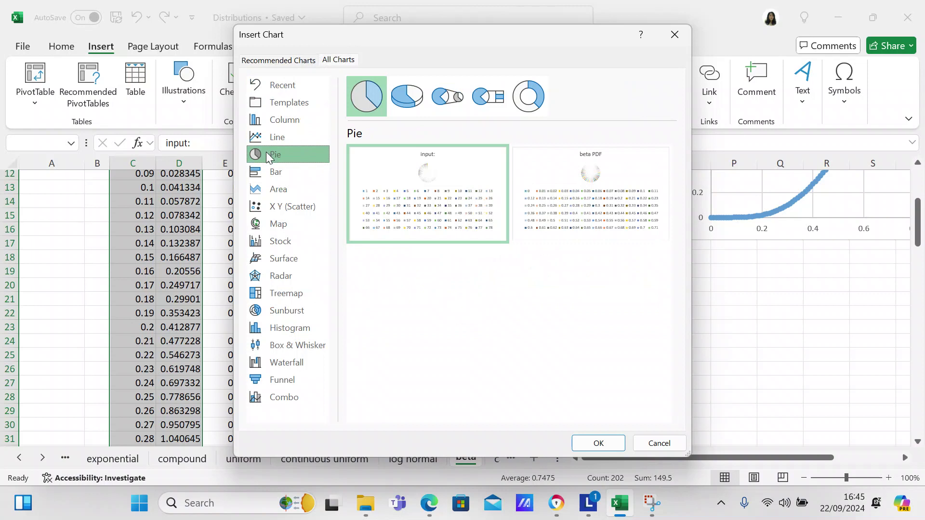
{"action": "left_click", "coordinate": [273, 174]}
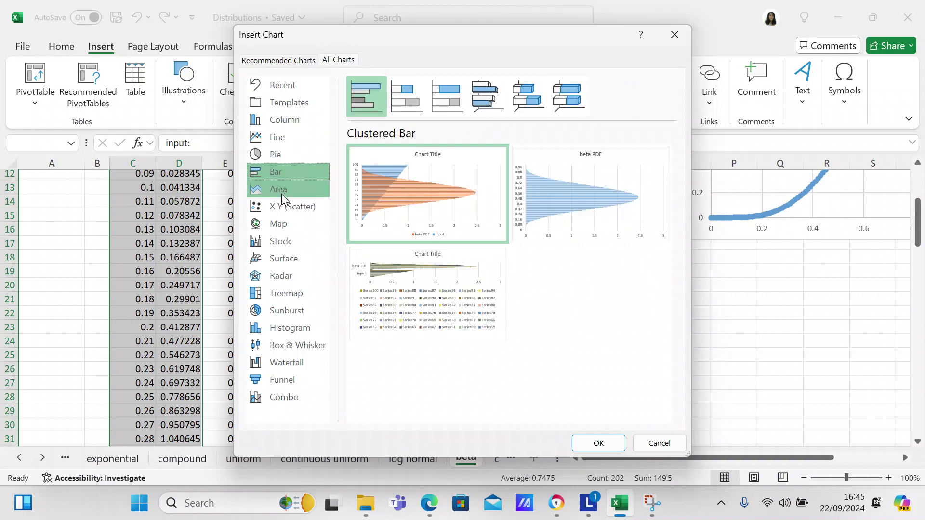
{"action": "left_click", "coordinate": [283, 207]}
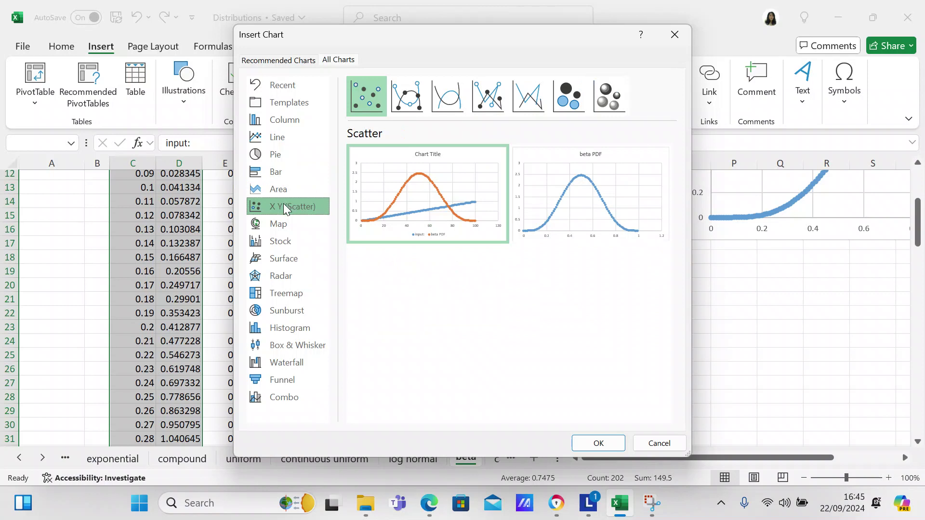
- Preview the X Y (Scatter) subtypes for the beta PDF data, from 3-D Bubble through the line variants to plain Scatter
{"action": "left_click", "coordinate": [609, 97]}
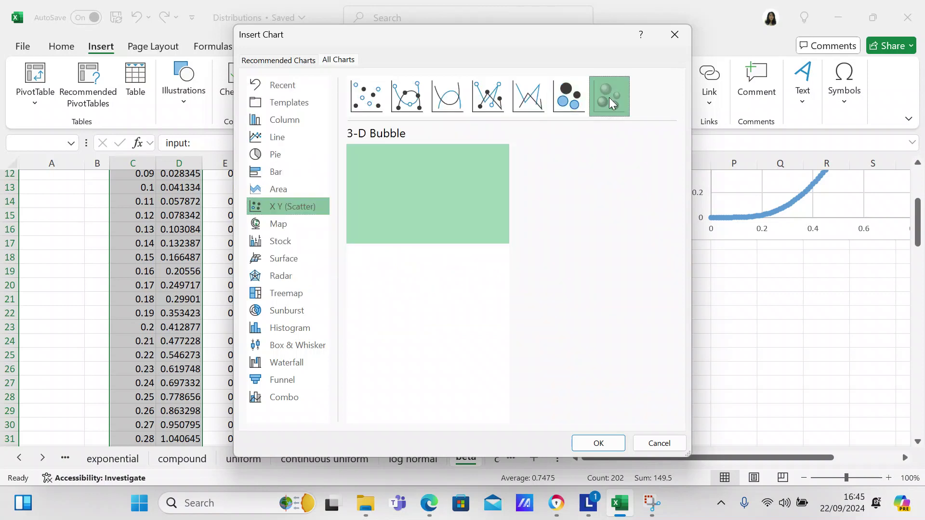
{"action": "left_click", "coordinate": [571, 103]}
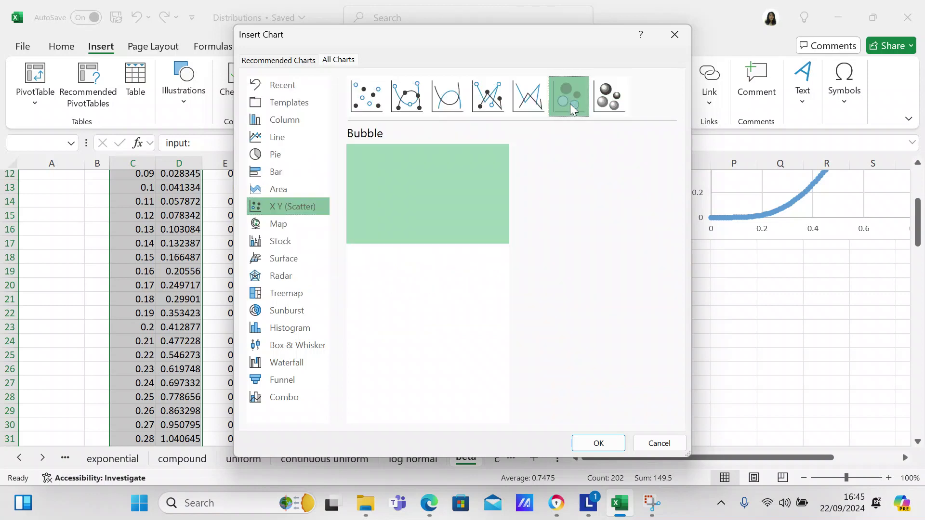
{"action": "left_click", "coordinate": [538, 109]}
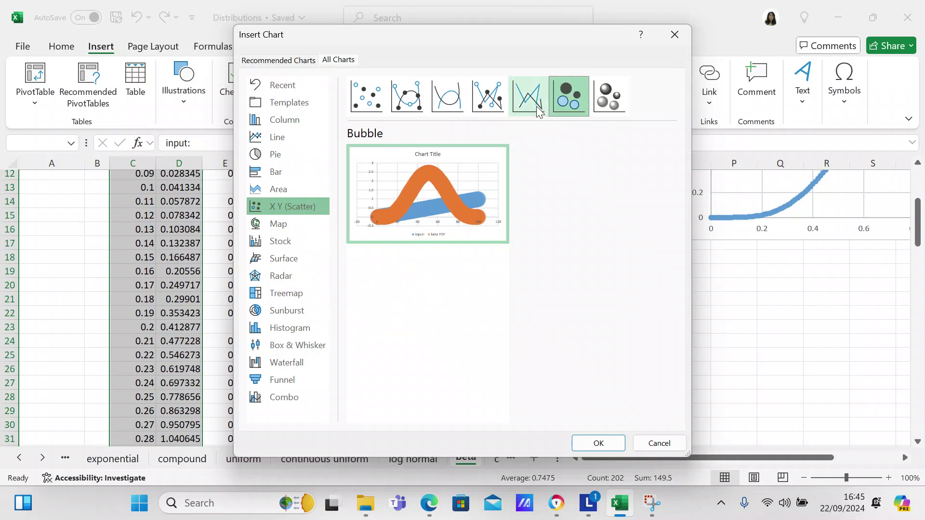
{"action": "left_click", "coordinate": [498, 108]}
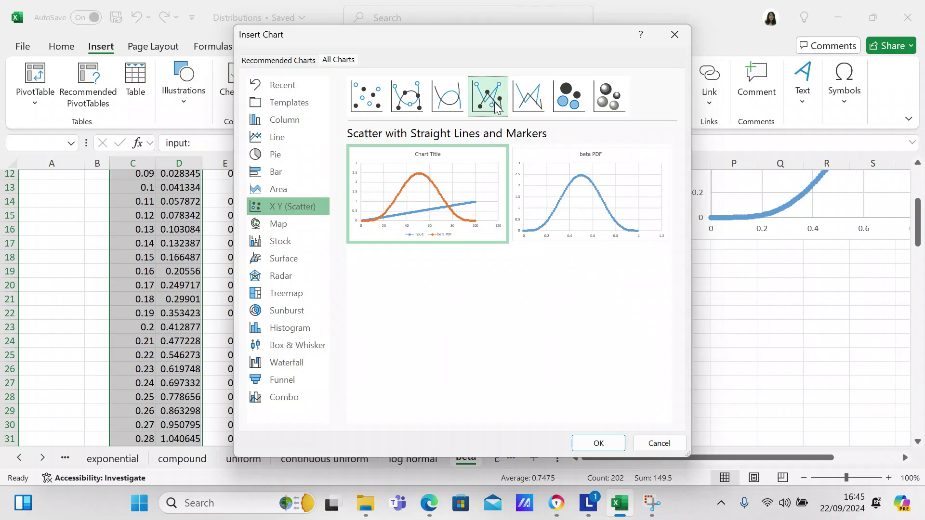
{"action": "left_click", "coordinate": [463, 105]}
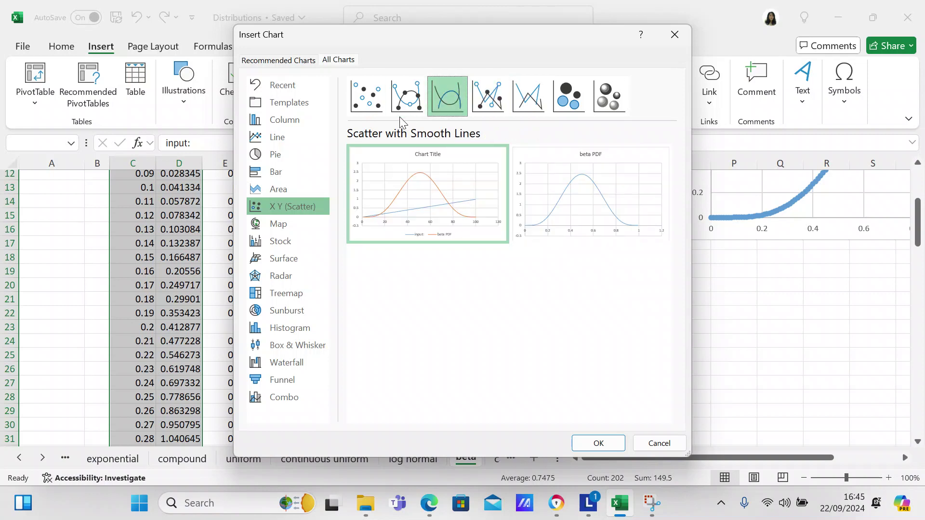
{"action": "left_click", "coordinate": [405, 106]}
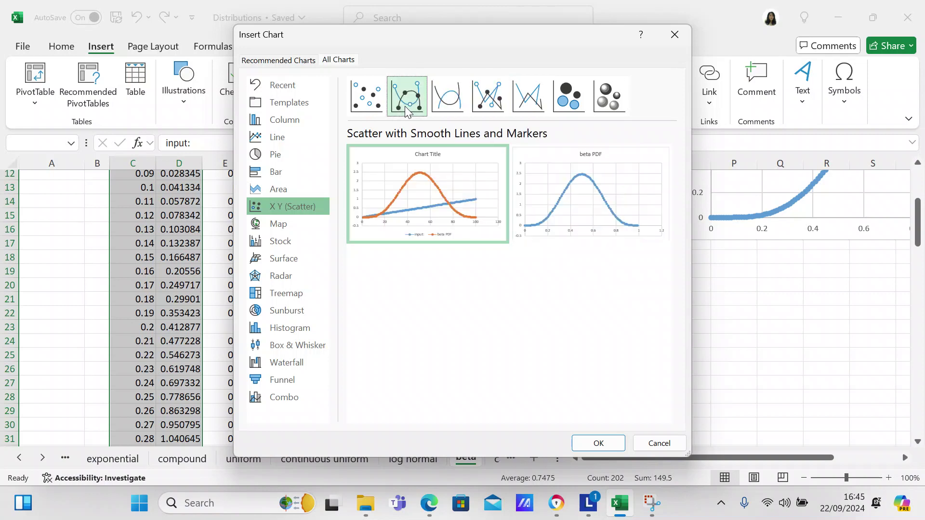
{"action": "left_click", "coordinate": [368, 109]}
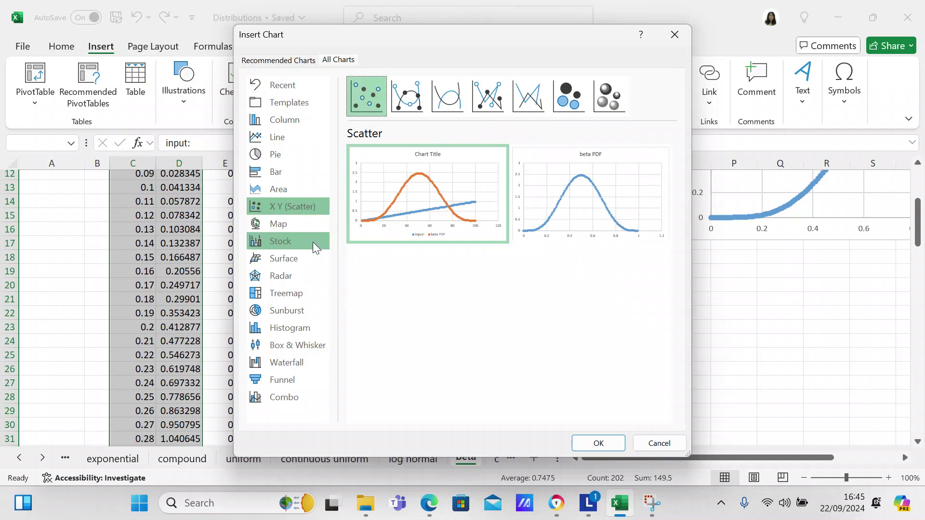
- Preview the remaining chart types for the beta PDF data: Surface, Radar, Treemap, Sunburst, Histogram, Box & Whisker, Waterfall, Funnel and Combo
{"action": "left_click", "coordinate": [304, 254]}
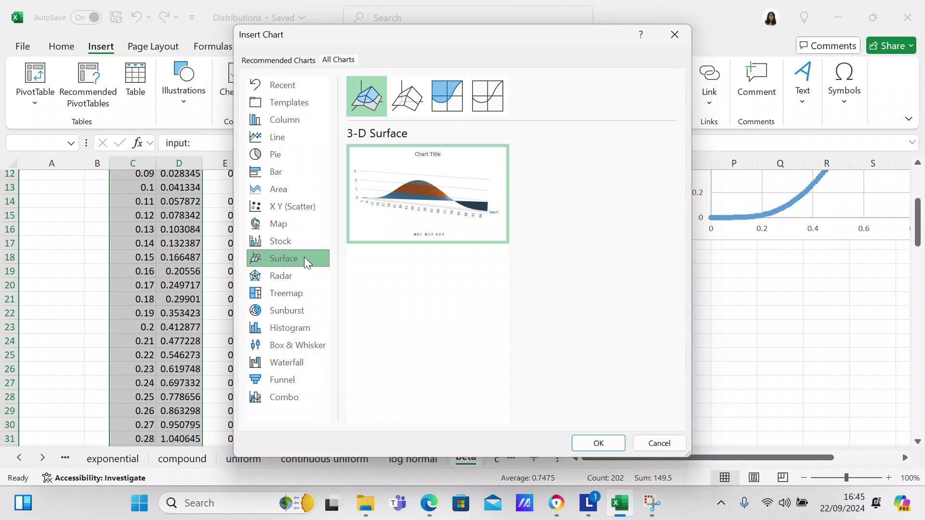
{"action": "left_click", "coordinate": [291, 276]}
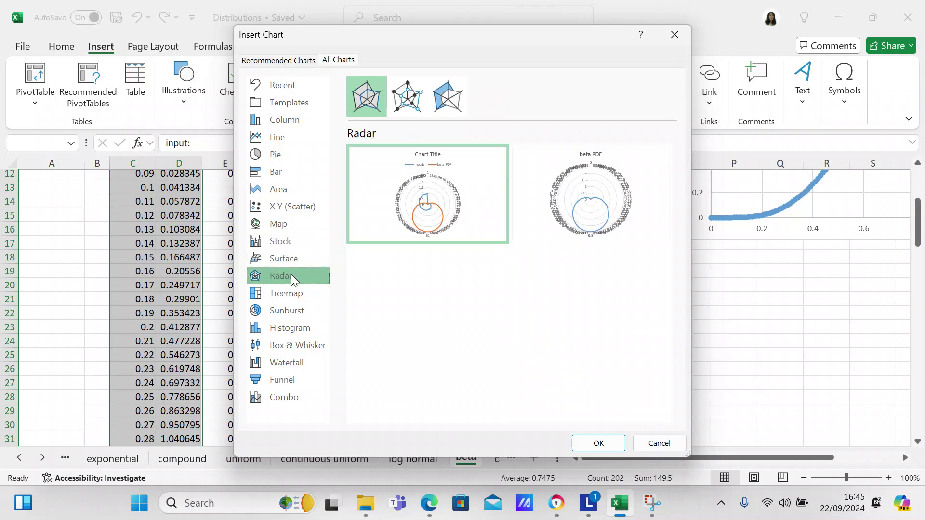
{"action": "left_click", "coordinate": [293, 288]}
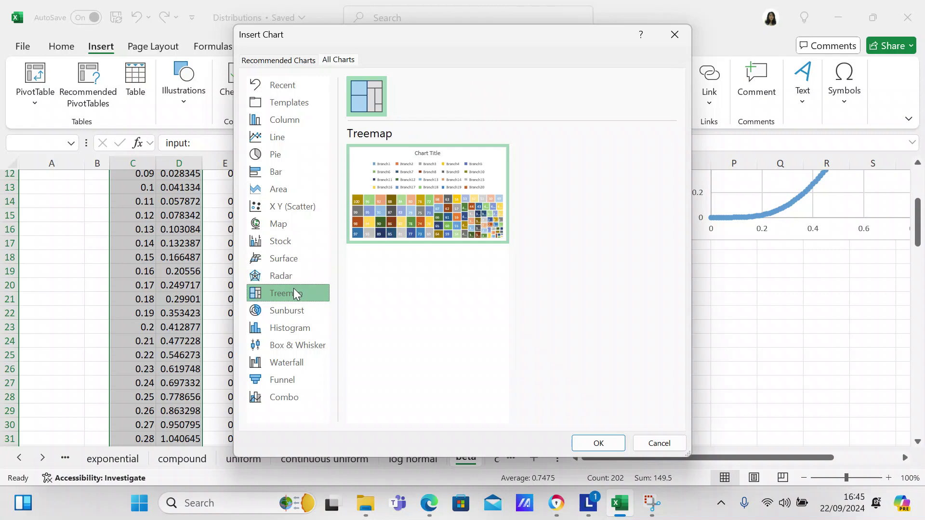
{"action": "left_click", "coordinate": [295, 308]}
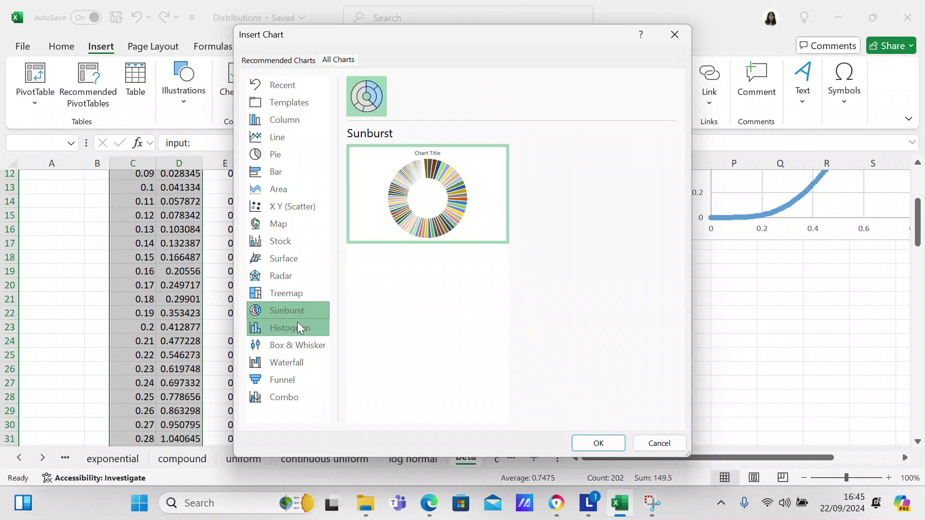
{"action": "left_click", "coordinate": [297, 322]}
{"action": "left_click", "coordinate": [302, 342]}
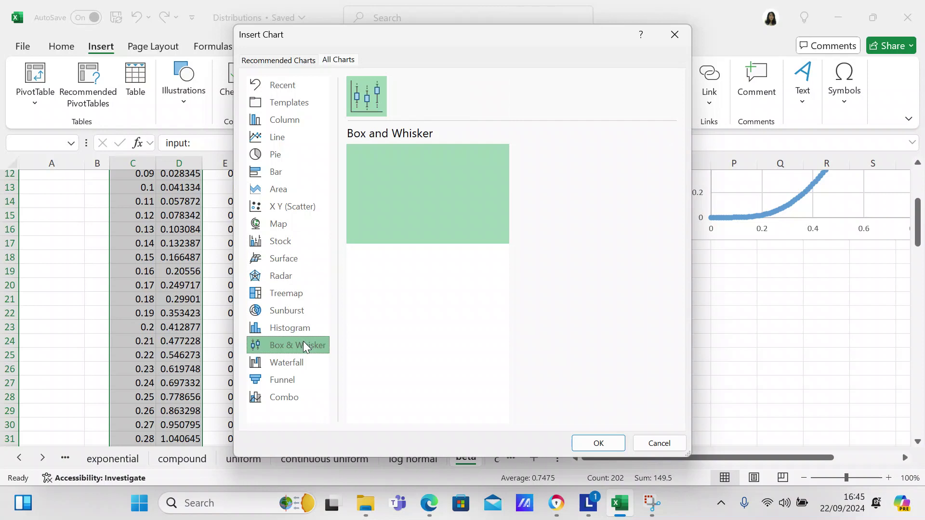
{"action": "left_click", "coordinate": [301, 358]}
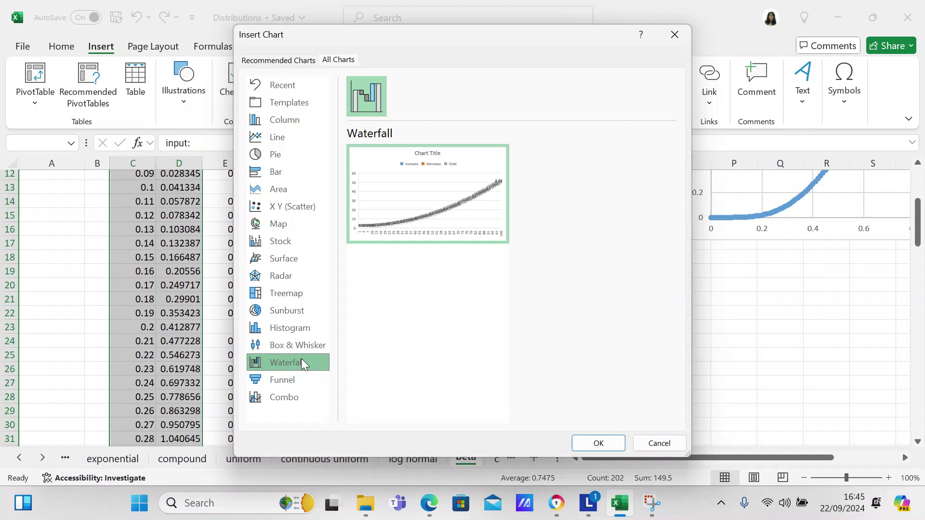
{"action": "left_click", "coordinate": [292, 377]}
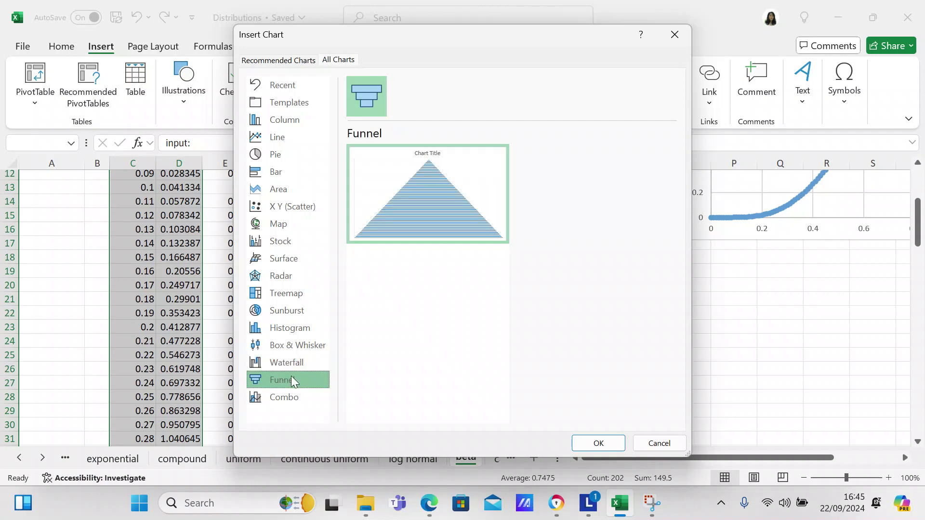
{"action": "left_click", "coordinate": [290, 392]}
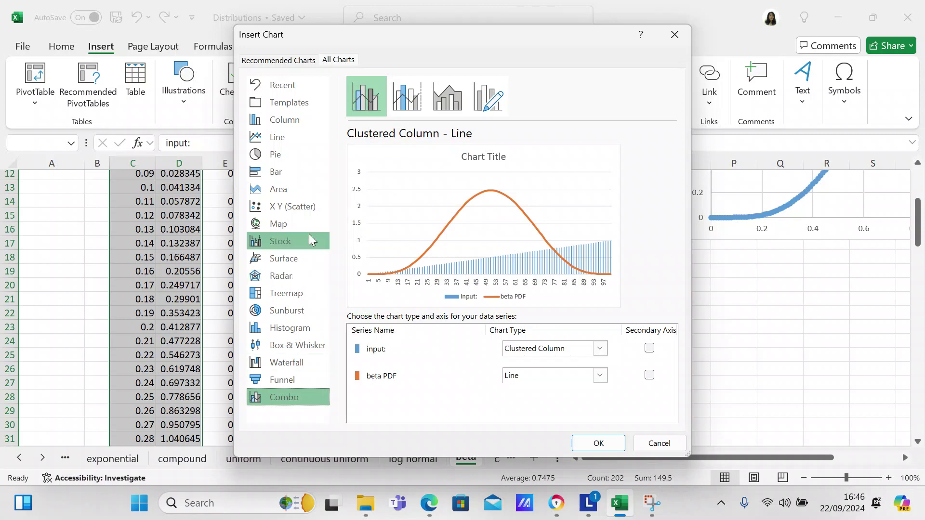
- Compare the X Y (Scatter) subtypes for the beta PDF data once more, then close the chart chooser without inserting a chart
{"action": "left_click", "coordinate": [307, 211]}
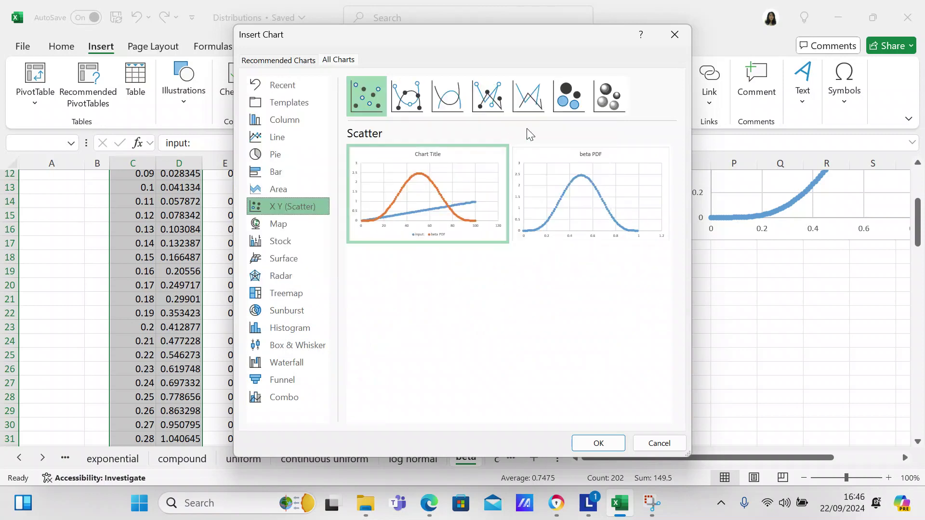
{"action": "left_click", "coordinate": [616, 101]}
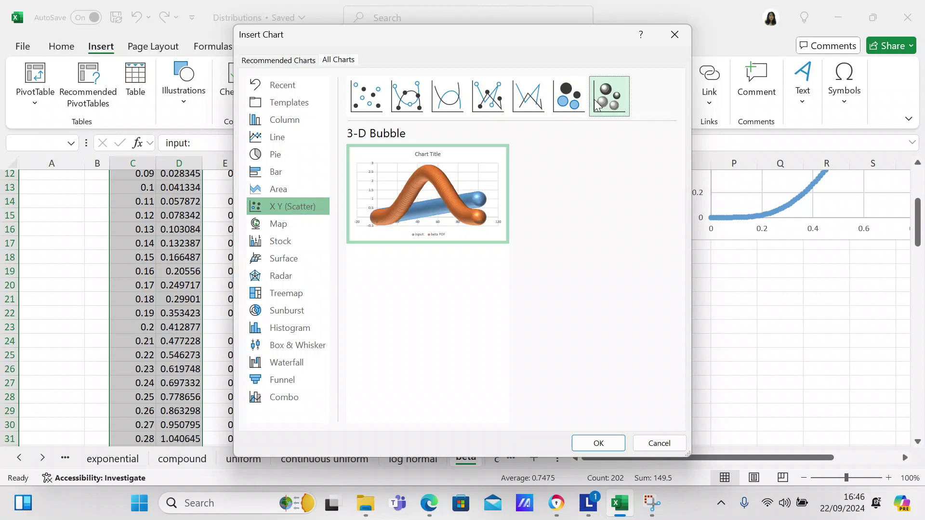
{"action": "left_click", "coordinate": [568, 98]}
{"action": "left_click", "coordinate": [524, 102]}
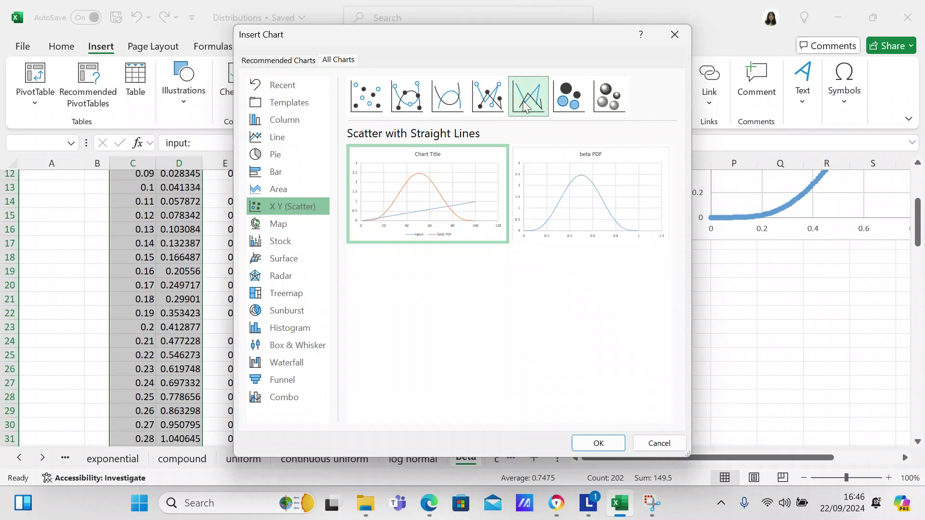
{"action": "left_click", "coordinate": [496, 102]}
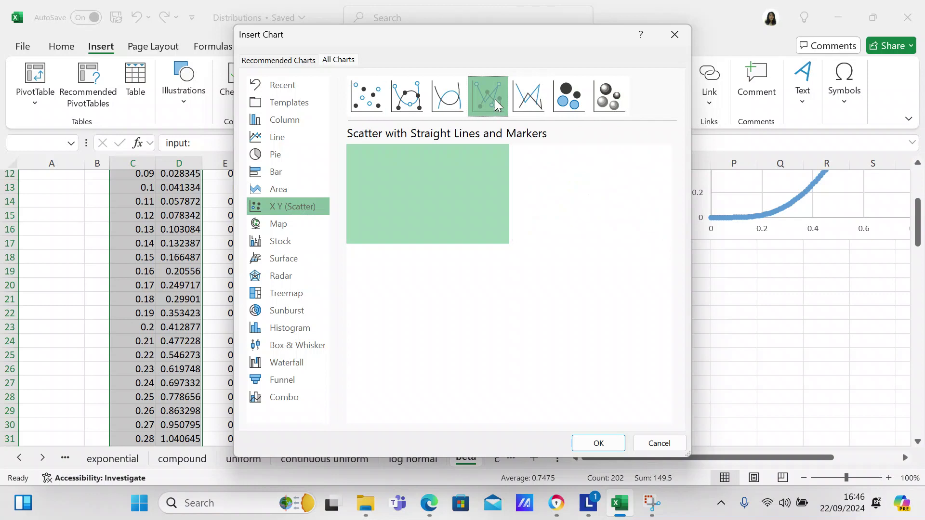
{"action": "left_click", "coordinate": [460, 102]}
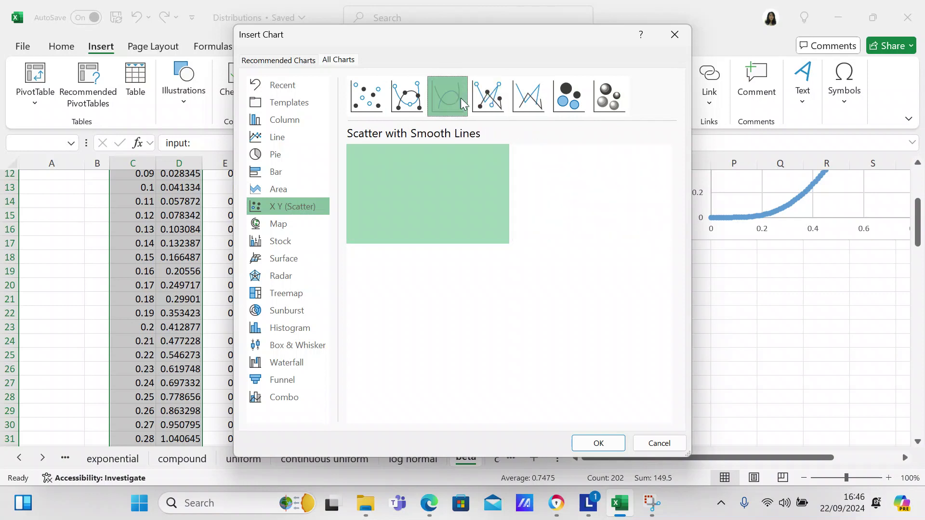
{"action": "left_click", "coordinate": [418, 97]}
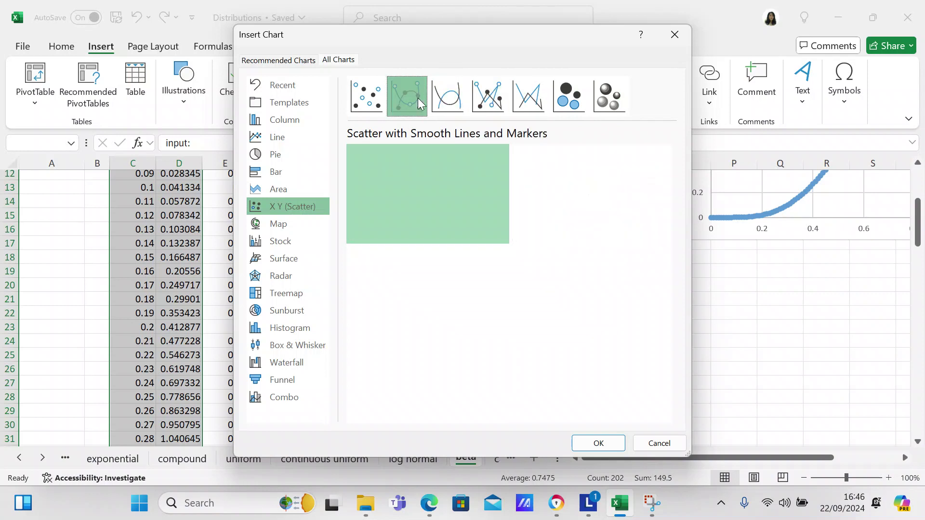
{"action": "left_click", "coordinate": [368, 102]}
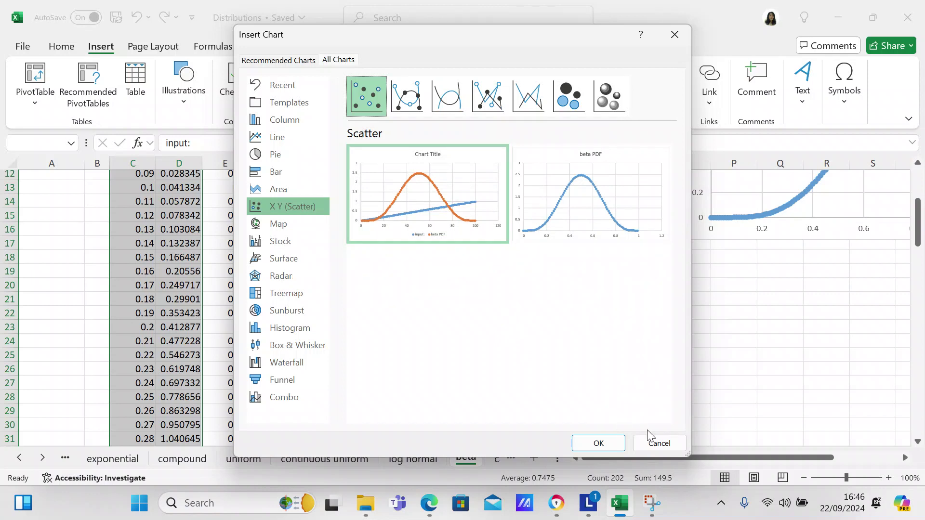
{"action": "left_click", "coordinate": [655, 443]}
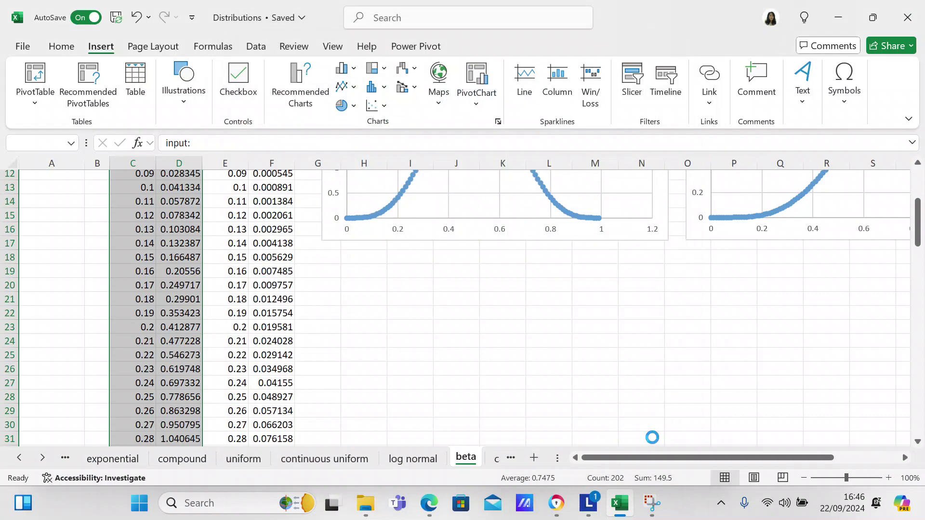
- Select the second input column and the Beta CDF column with their headers, cells E2:F102
{"action": "left_click_drag", "start_coordinate": [917, 226], "coordinate": [917, 191]}
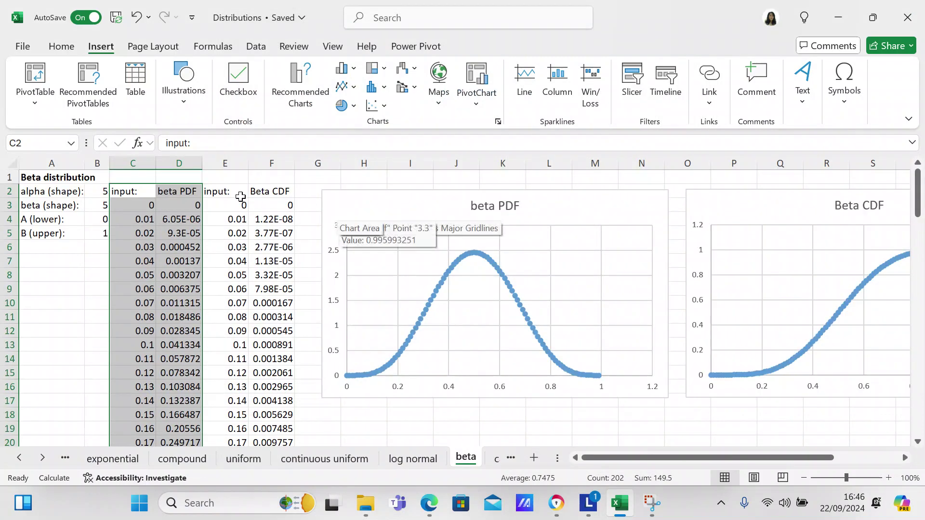
{"action": "left_click", "coordinate": [239, 192]}
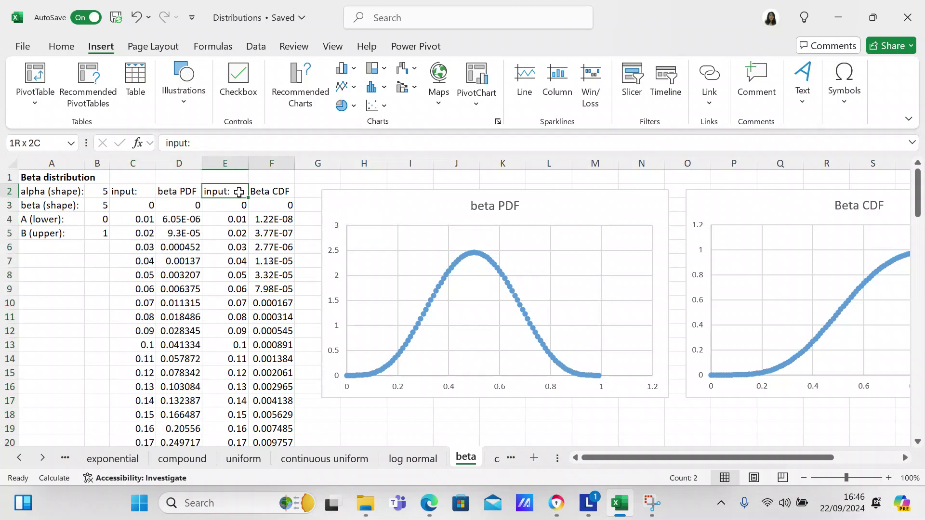
{"action": "key", "text": "shift+Right"}
{"action": "key", "text": "shift+Down"}
{"action": "key", "text": "shift+Down"}
{"action": "key", "text": "shift+Down"}
{"action": "key", "text": "shift+Down"}
{"action": "key", "text": "shift+Down"}
{"action": "key", "text": "shift+Down"}
{"action": "key", "text": "shift+Down"}
{"action": "key", "text": "shift+Down"}
{"action": "key", "text": "shift+Down"}
{"action": "key", "text": "shift+Down"}
{"action": "key", "text": "shift+Down"}
{"action": "key", "text": "shift+Down"}
{"action": "key", "text": "shift+Down"}
{"action": "key", "text": "shift+Down"}
{"action": "key", "text": "shift+Down"}
{"action": "key", "text": "shift+Down"}
{"action": "key", "text": "shift+Down"}
{"action": "key", "text": "shift+Down"}
{"action": "key", "text": "shift+Down"}
{"action": "key", "text": "shift+Down"}
{"action": "key", "text": "shift+Down"}
{"action": "key", "text": "shift+Down"}
{"action": "key", "text": "shift+Down"}
{"action": "key", "text": "shift+Down"}
{"action": "key", "text": "shift+Down"}
{"action": "key", "text": "shift+Down"}
{"action": "key", "text": "shift+Down"}
{"action": "key", "text": "shift+Down"}
{"action": "key", "text": "shift+Down"}
{"action": "key", "text": "shift+Down"}
{"action": "key", "text": "shift+Down"}
{"action": "key", "text": "shift+Down"}
{"action": "key", "text": "shift+Down"}
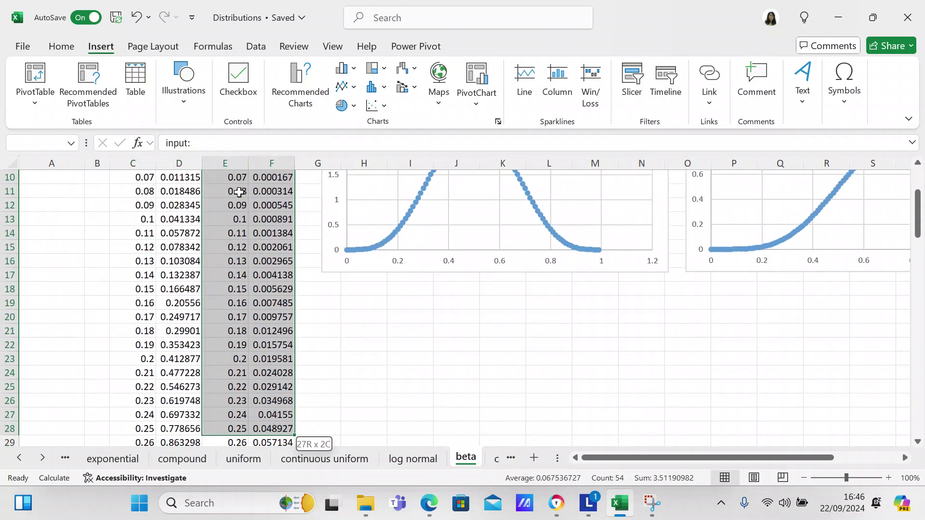
{"action": "key", "text": "shift+Down"}
{"action": "key", "text": "shift+Down"}
{"action": "key", "text": "shift+Down"}
{"action": "key", "text": "shift+Down"}
{"action": "key", "text": "shift+Down"}
{"action": "key", "text": "shift+Down"}
{"action": "key", "text": "shift+Down"}
{"action": "key", "text": "shift+Down"}
{"action": "key", "text": "shift+Down"}
{"action": "key", "text": "shift+Down"}
{"action": "key", "text": "shift+Down"}
{"action": "key", "text": "shift+Down"}
{"action": "key", "text": "shift+Down"}
{"action": "key", "text": "shift+Down"}
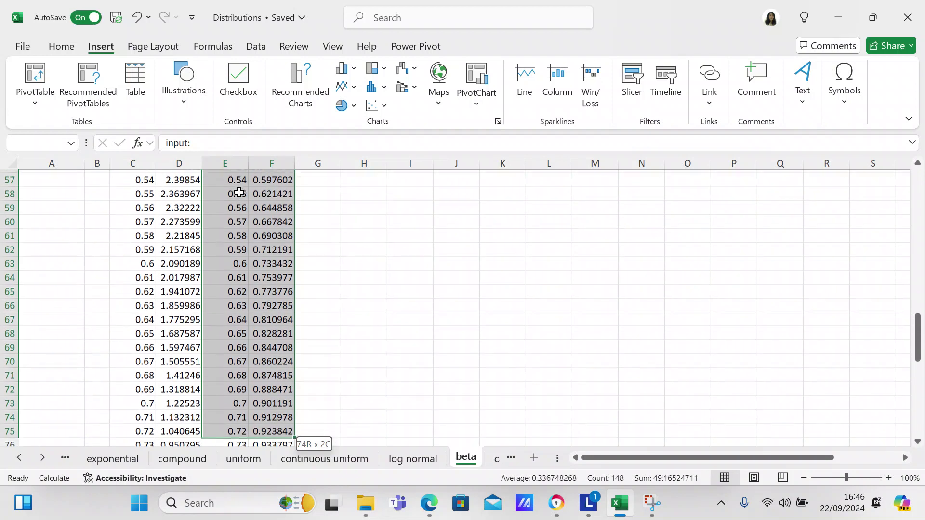
{"action": "key", "text": "shift+Down"}
{"action": "key", "text": "shift+Down"}
{"action": "key", "text": "shift+Down"}
{"action": "key", "text": "shift+Down"}
{"action": "key", "text": "shift+Down"}
{"action": "key", "text": "shift+Down"}
{"action": "key", "text": "shift+Down"}
{"action": "key", "text": "shift+Down"}
{"action": "key", "text": "shift+Down"}
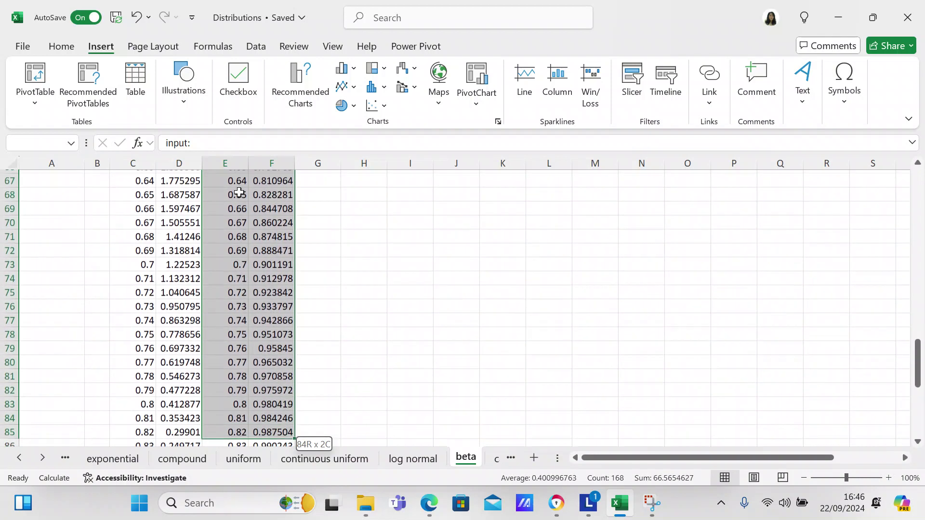
{"action": "key", "text": "shift+Down"}
{"action": "key", "text": "shift+Down"}
{"action": "key", "text": "shift+Down"}
{"action": "key", "text": "shift+Down"}
{"action": "key", "text": "shift+Down"}
{"action": "key", "text": "shift+Down"}
{"action": "key", "text": "shift+Down"}
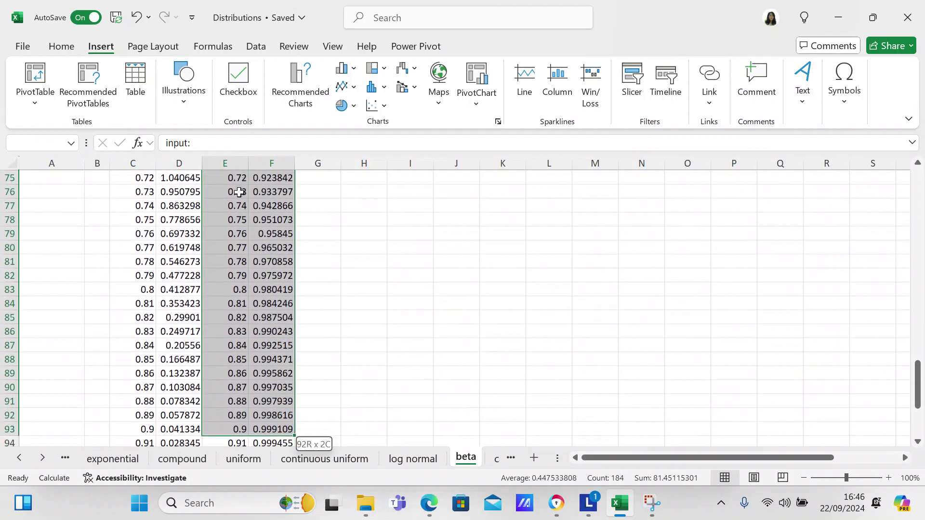
{"action": "key", "text": "shift+Down"}
{"action": "key", "text": "shift+Down"}
{"action": "key", "text": "shift+Down"}
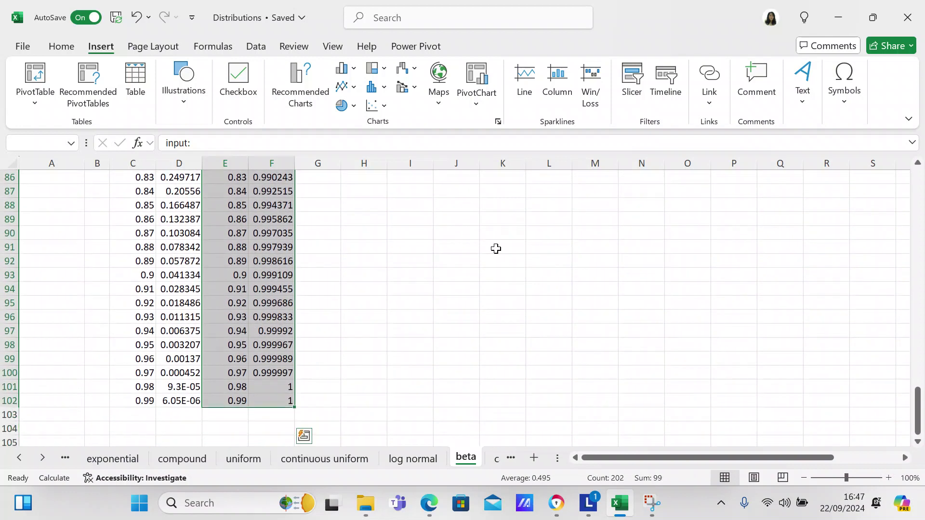
- Open the chart chooser for the selected Beta CDF data and preview the Column, Bar and X Y (Scatter) chart types
{"action": "left_click_drag", "start_coordinate": [920, 410], "coordinate": [913, 207]}
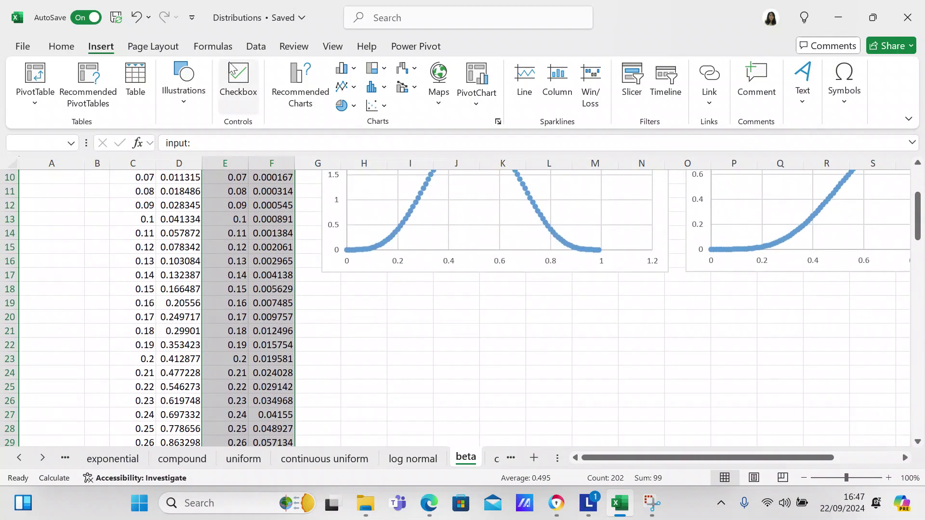
{"action": "left_click", "coordinate": [299, 72]}
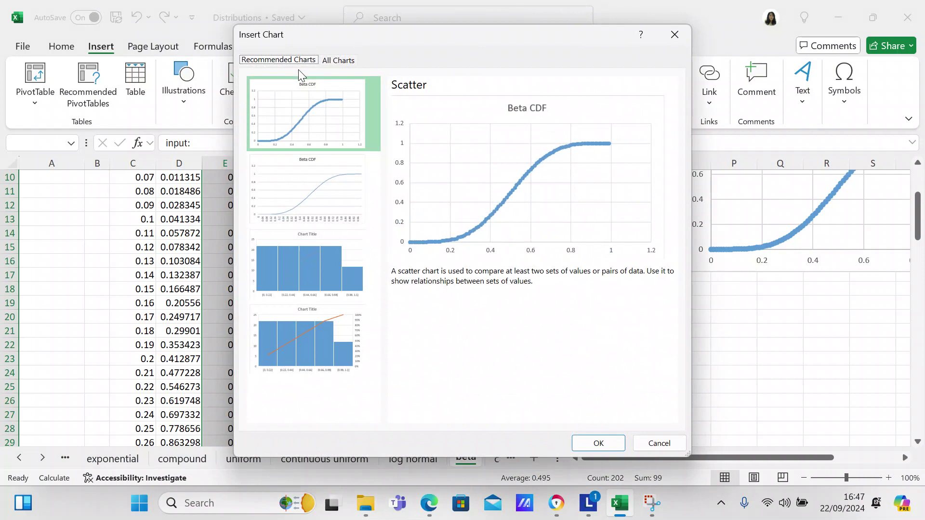
{"action": "left_click", "coordinate": [344, 62]}
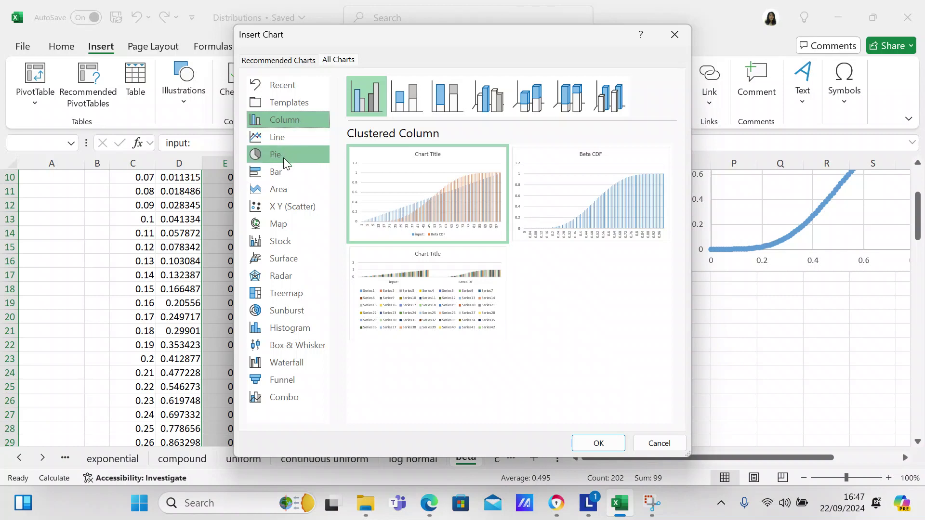
{"action": "left_click", "coordinate": [282, 172]}
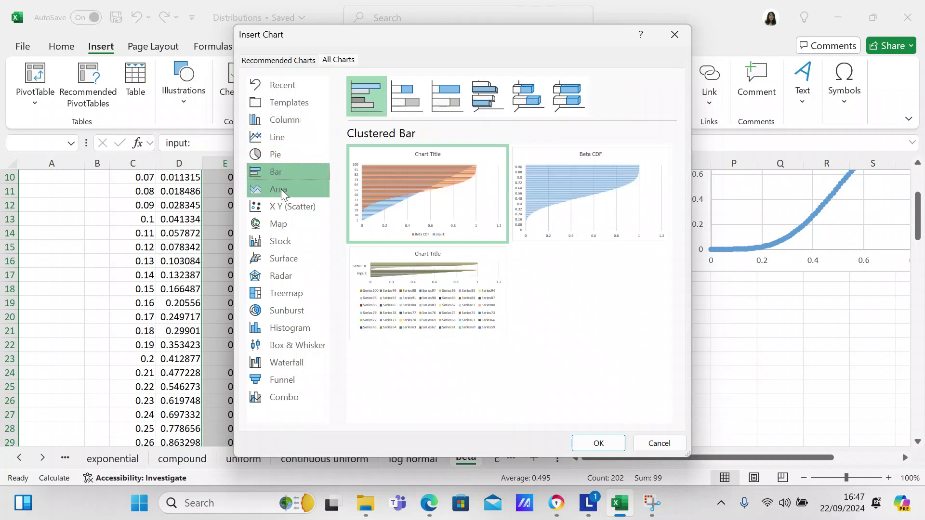
{"action": "left_click", "coordinate": [282, 202]}
{"action": "mouse_move", "coordinate": [569, 158]}
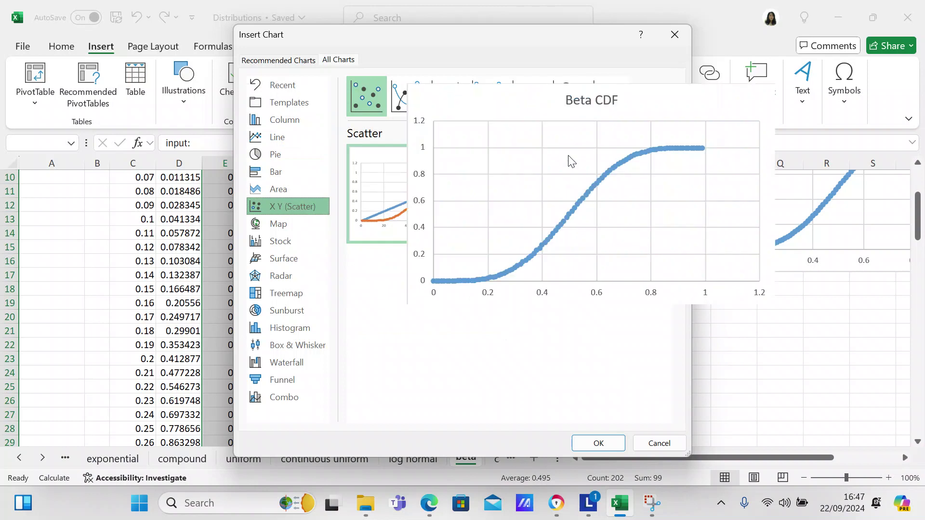
{"action": "mouse_move", "coordinate": [477, 186]}
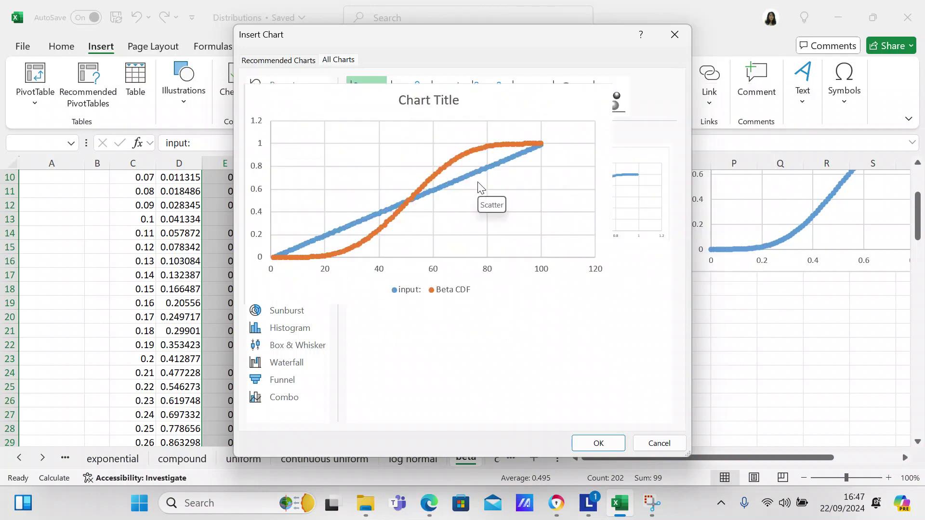
- Preview the X Y (Scatter) subtypes for the Beta CDF data, from 3-D Bubble through the line variants to plain Scatter
{"action": "left_click", "coordinate": [606, 88]}
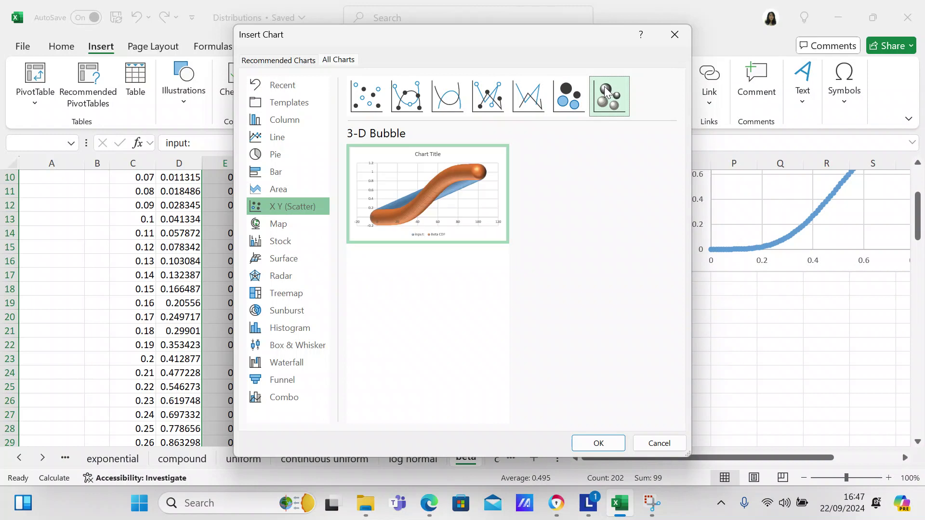
{"action": "left_click", "coordinate": [577, 88]}
{"action": "left_click", "coordinate": [540, 92]}
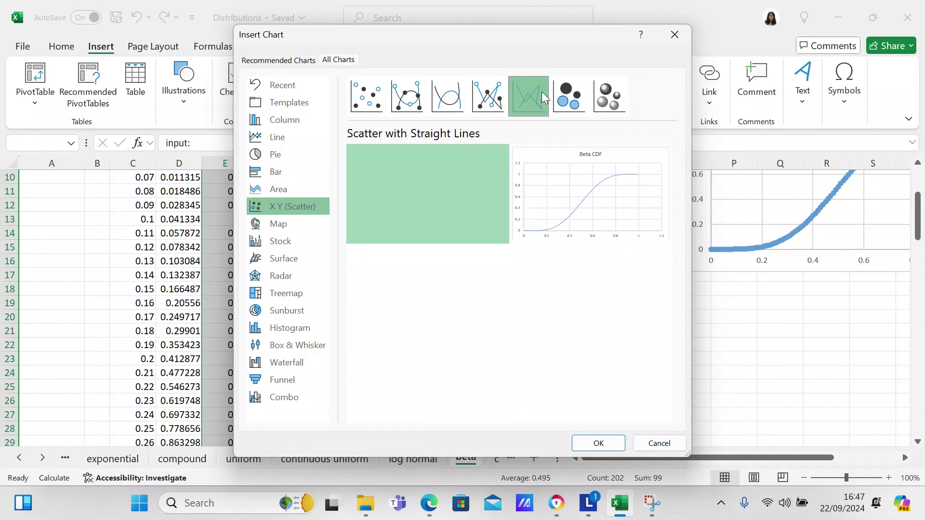
{"action": "left_click", "coordinate": [499, 99]}
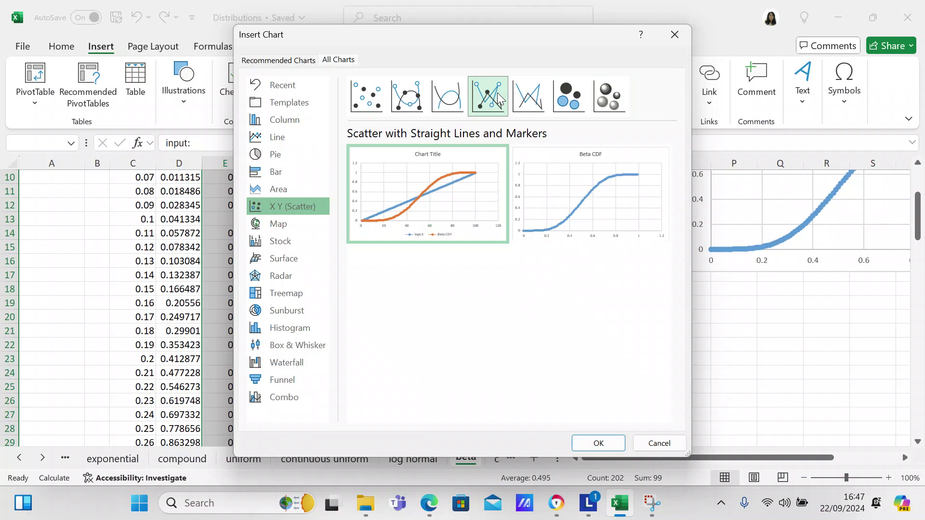
{"action": "left_click", "coordinate": [457, 102]}
{"action": "left_click", "coordinate": [409, 103]}
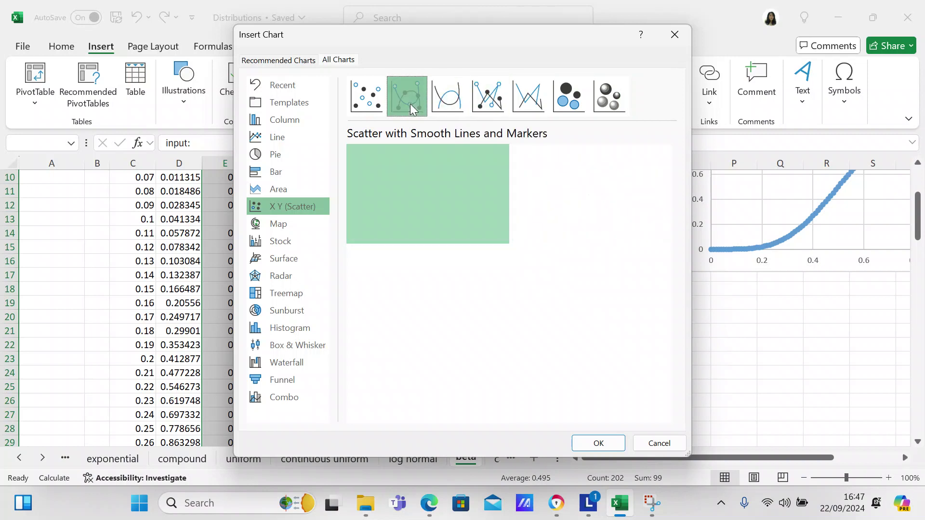
{"action": "left_click", "coordinate": [371, 110]}
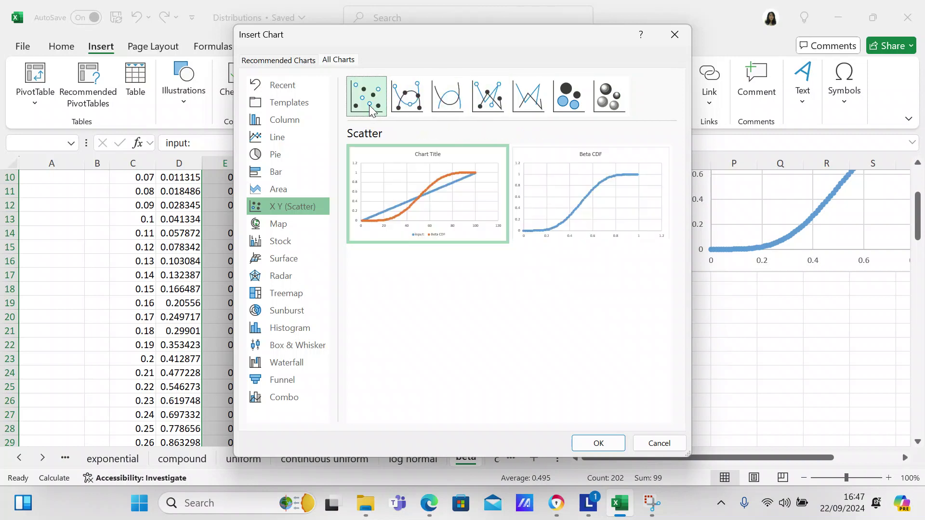
- Preview the remaining chart types for the Beta CDF data, from Map, Stock and Surface through to Funnel and Combo
{"action": "left_click", "coordinate": [293, 229]}
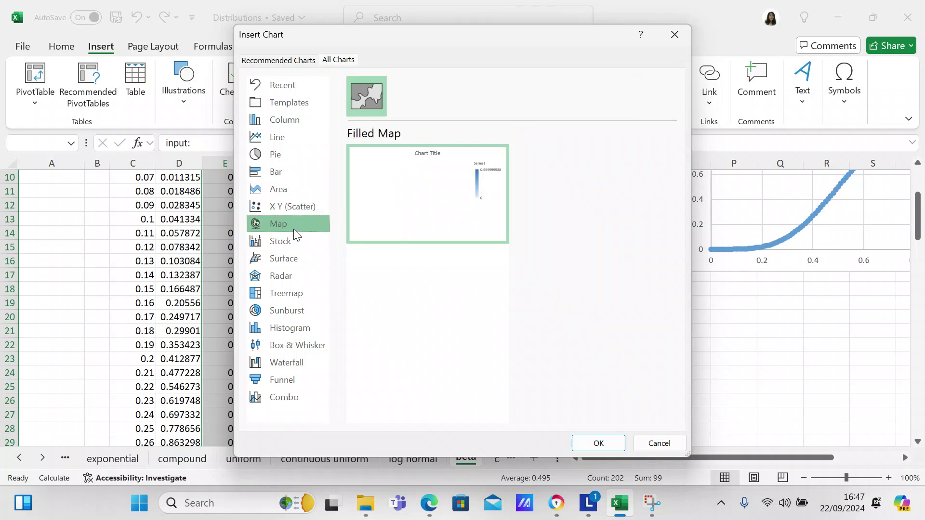
{"action": "key", "text": "Down"}
{"action": "key", "text": "Down"}
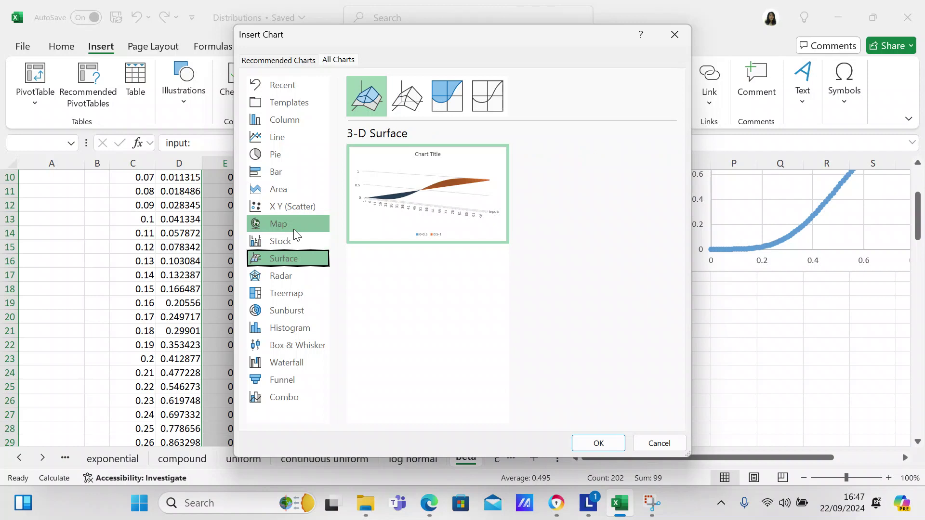
{"action": "key", "text": "Down"}
{"action": "key", "text": "Down"}
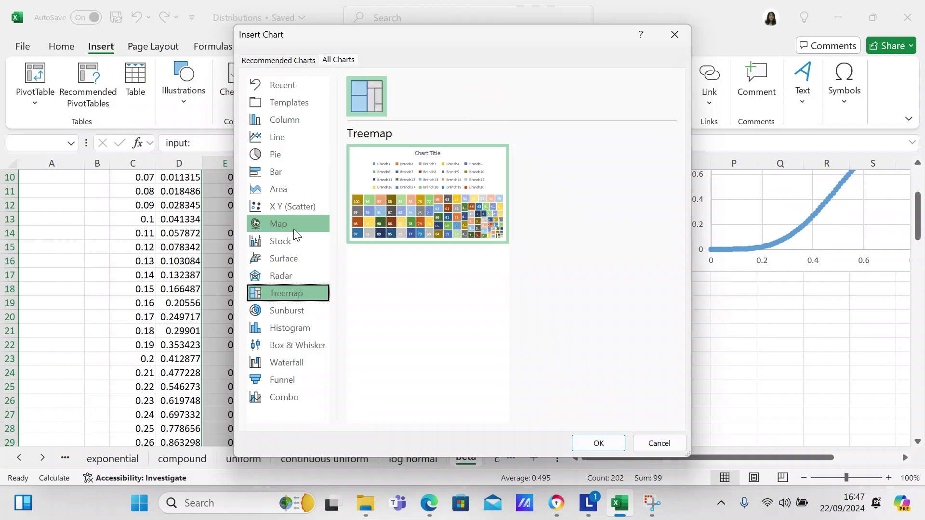
{"action": "key", "text": "Down"}
{"action": "key", "text": "Down"}
{"action": "key", "text": "Down"}
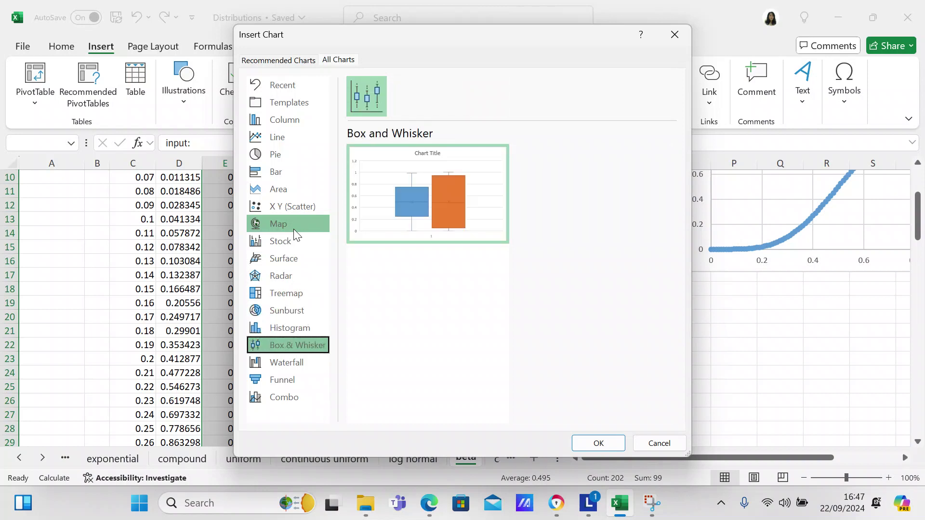
{"action": "key", "text": "Down"}
{"action": "key", "text": "Down"}
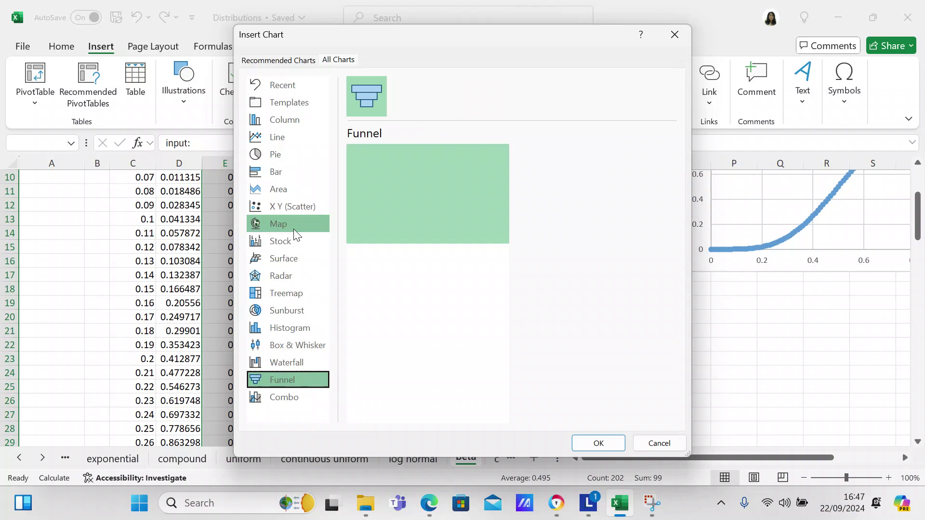
{"action": "key", "text": "Down"}
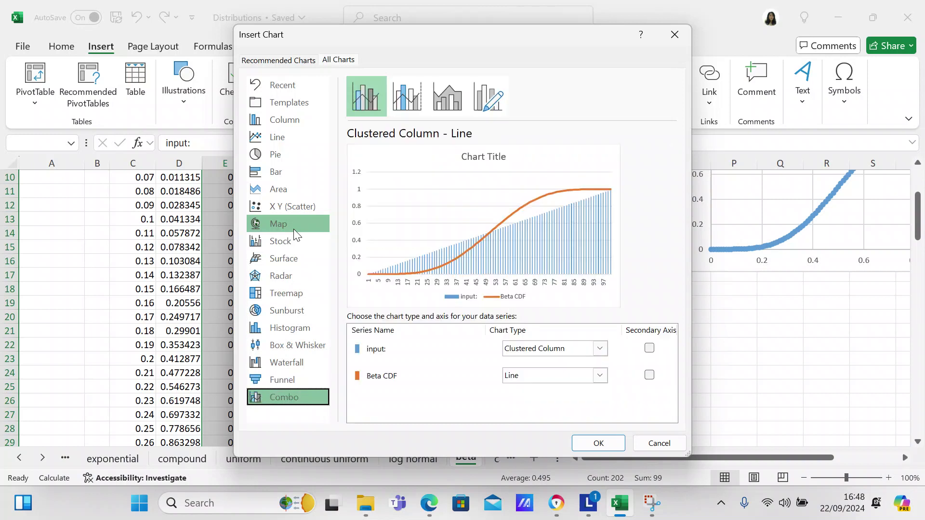
- Compare the two plain Scatter layouts, pick the single-series Beta CDF version, then close the chart chooser without inserting a chart
{"action": "left_click", "coordinate": [293, 207]}
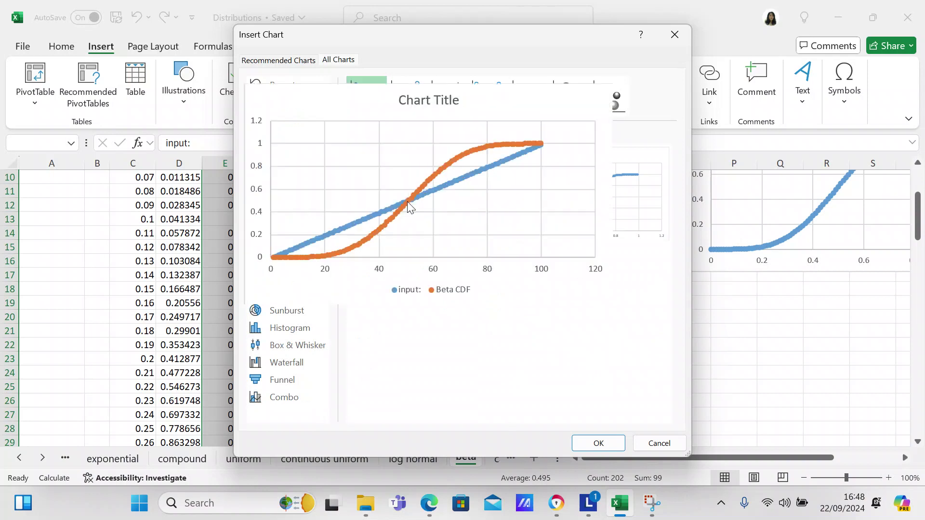
{"action": "left_click", "coordinate": [597, 195]}
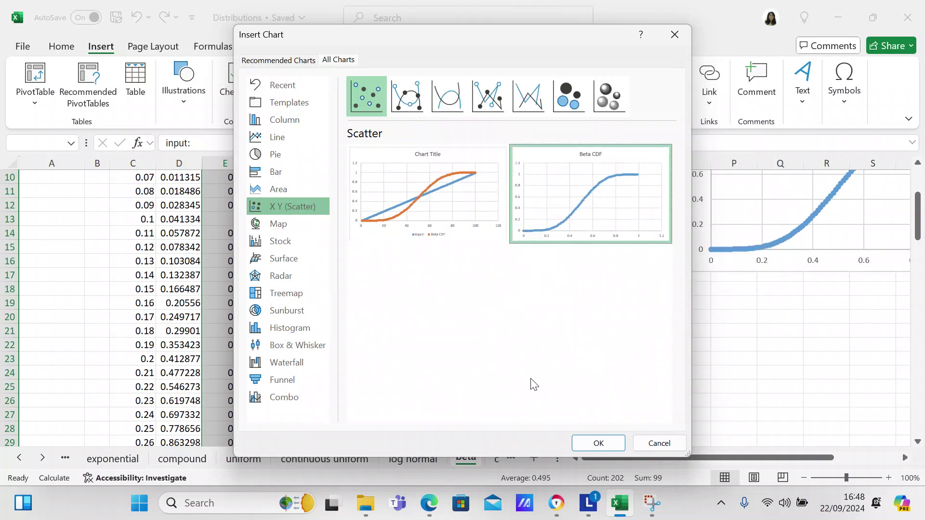
{"action": "left_click", "coordinate": [659, 443]}
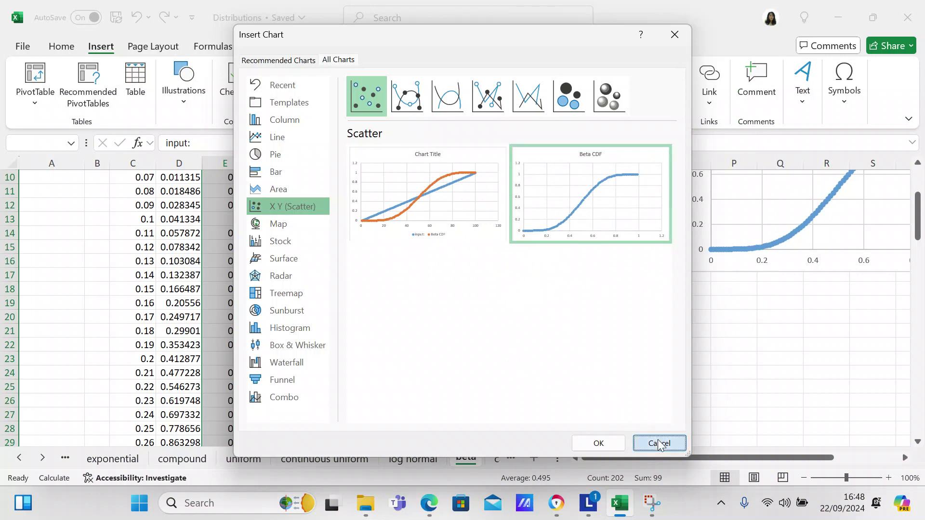
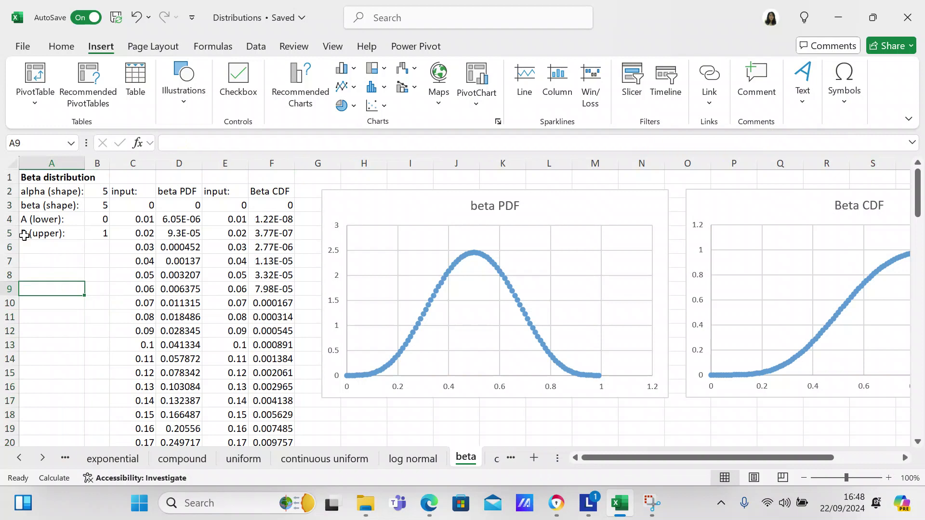
- Set the beta shape parameter in cell B3 to 2
{"action": "left_click", "coordinate": [96, 190]}
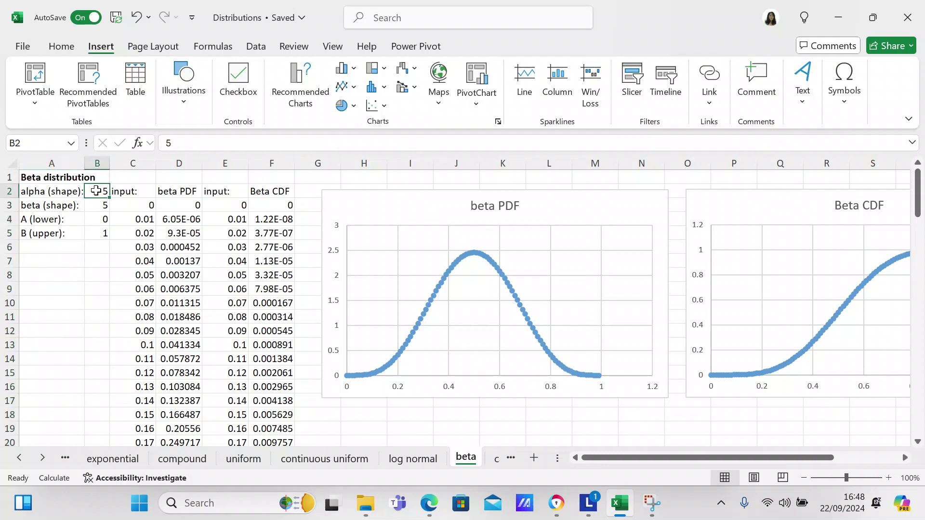
{"action": "left_click", "coordinate": [99, 207]}
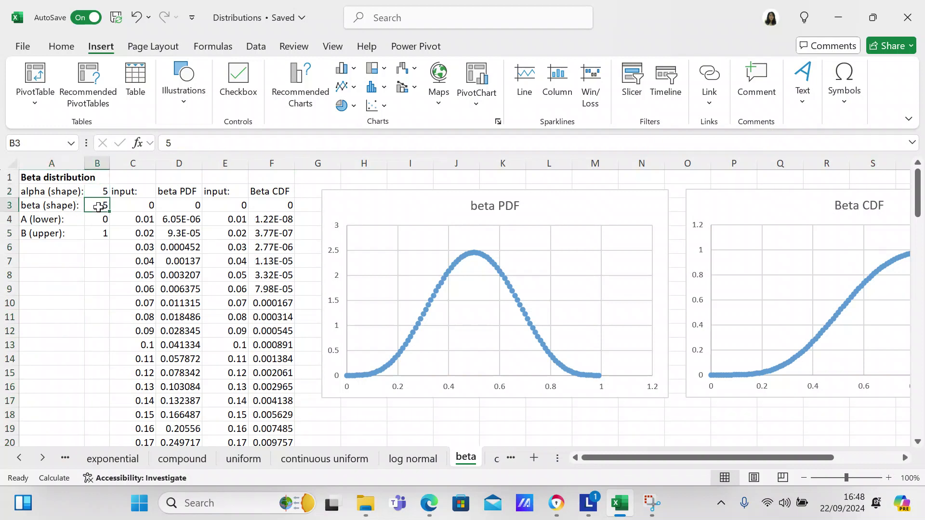
{"action": "type", "text": "2"}
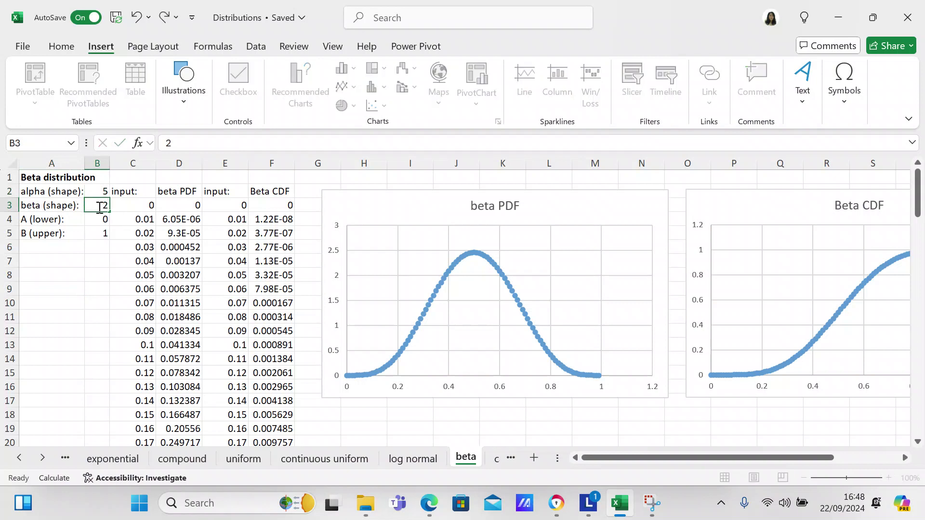
{"action": "key", "text": "Return"}
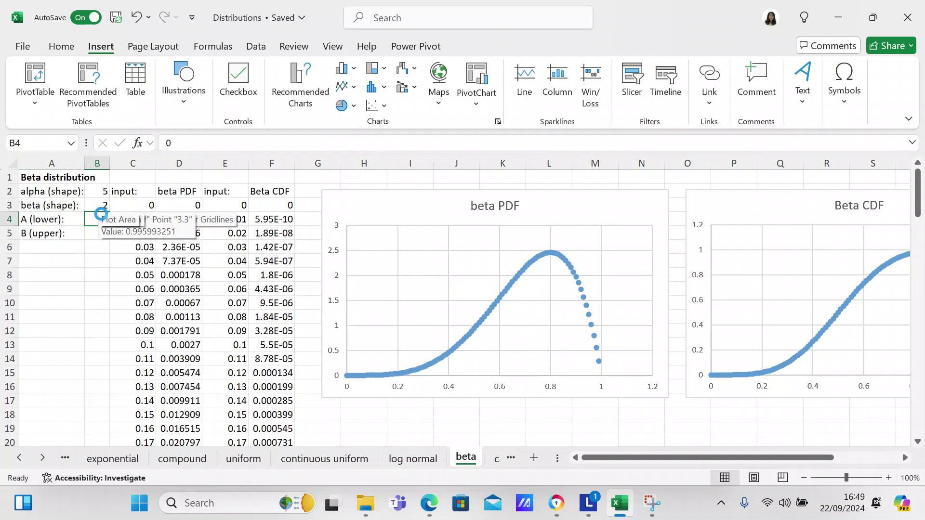
- Set both the beta shape parameter in B3 and the alpha shape parameter in B2 to 12
{"action": "left_click", "coordinate": [98, 205]}
{"action": "double_click", "coordinate": [98, 205]}
{"action": "type", "text": "1"}
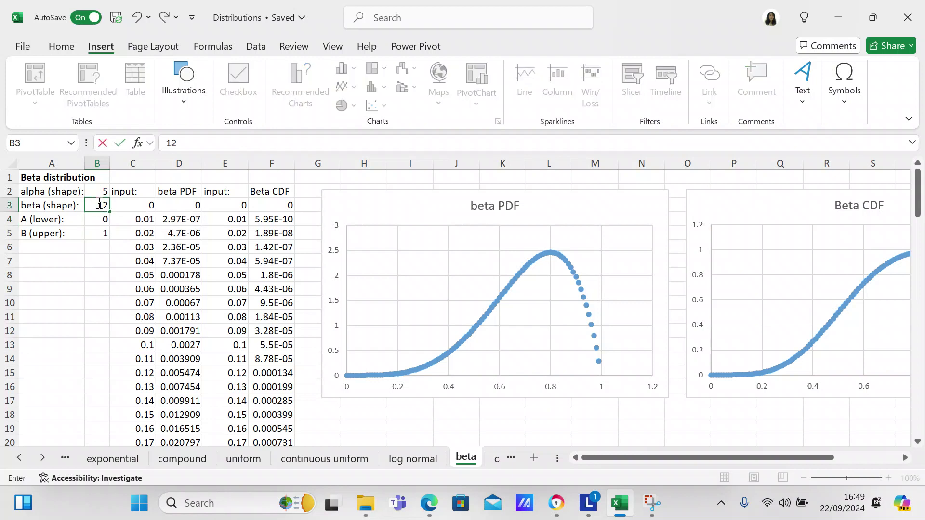
{"action": "left_click", "coordinate": [99, 192]}
{"action": "type", "text": "12"}
{"action": "key", "text": "Return"}
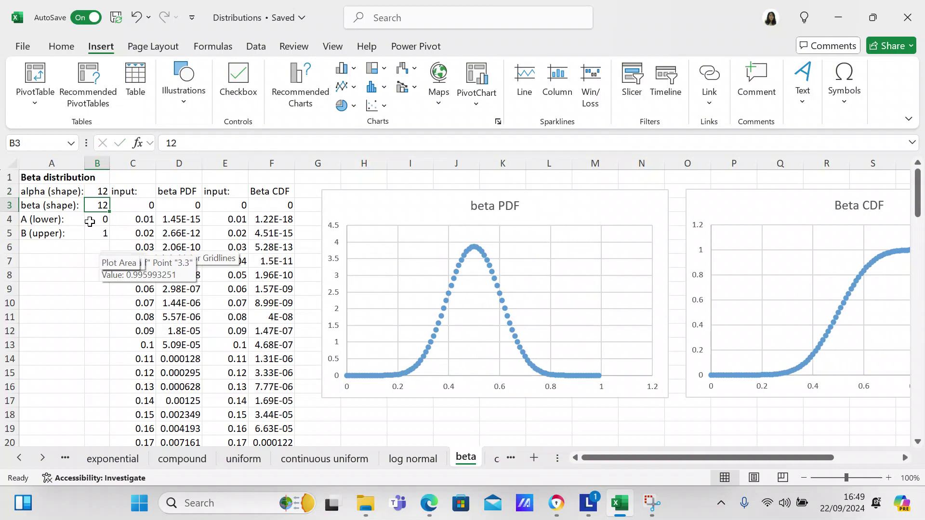
- Set the alpha and beta shape parameters in cells B2 and B3 back to 5
{"action": "left_click", "coordinate": [88, 191]}
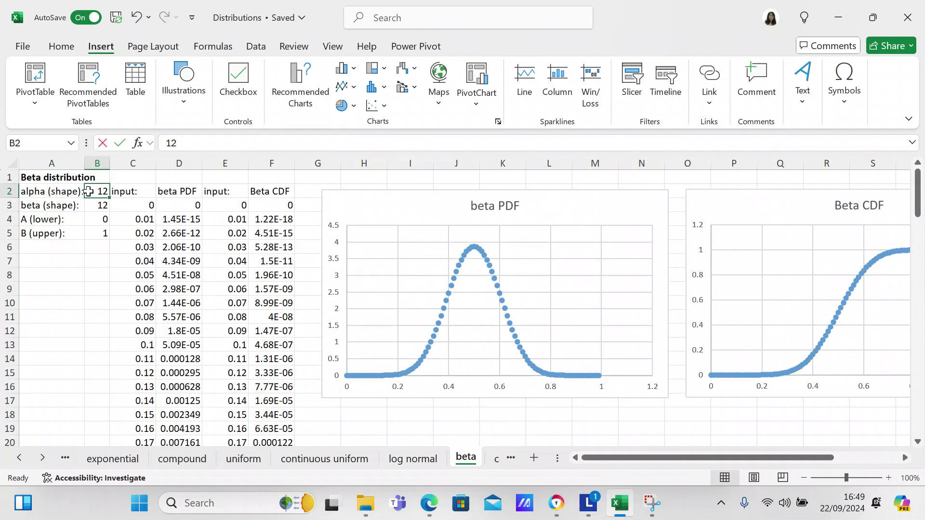
{"action": "type", "text": "5"}
{"action": "key", "text": "Return"}
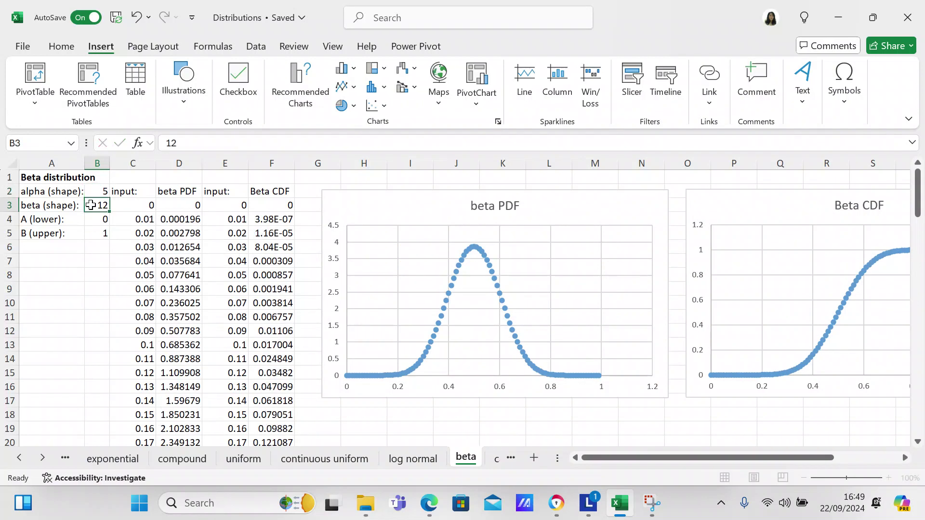
{"action": "type", "text": "5"}
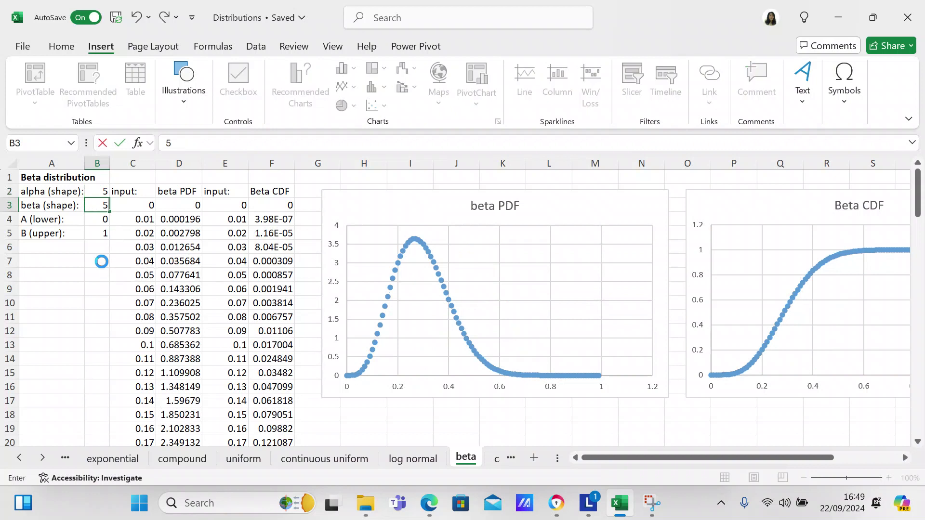
{"action": "left_click", "coordinate": [101, 262]}
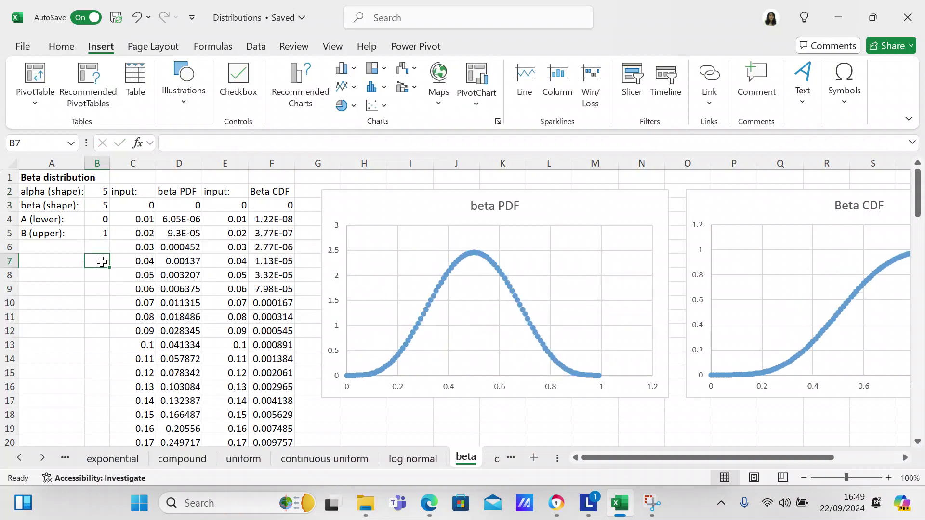